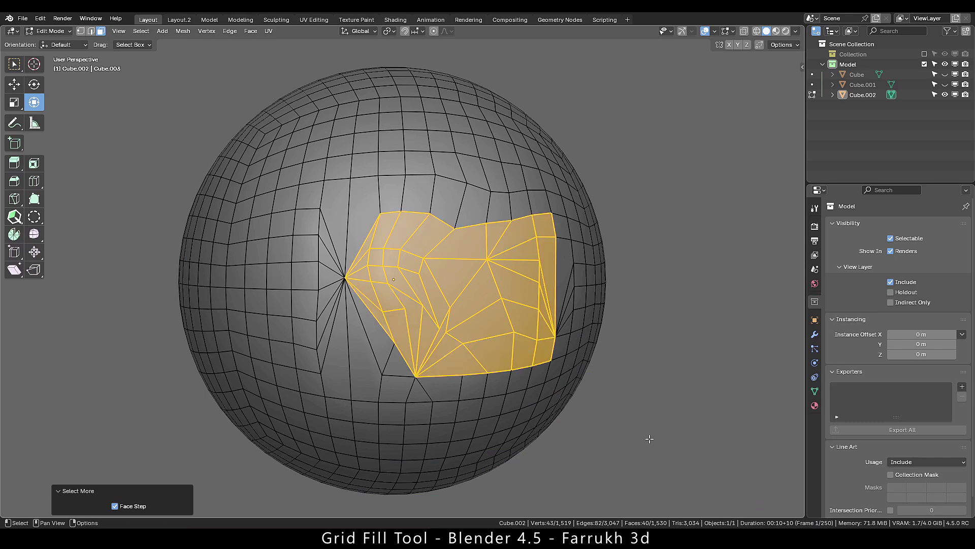
Apply Grid Fill to the selected irregular faces on the front of the sphere.
{"action": "key", "text": "F3"}
{"action": "type", "text": "grid fill"}
{"action": "key", "text": "Return"}
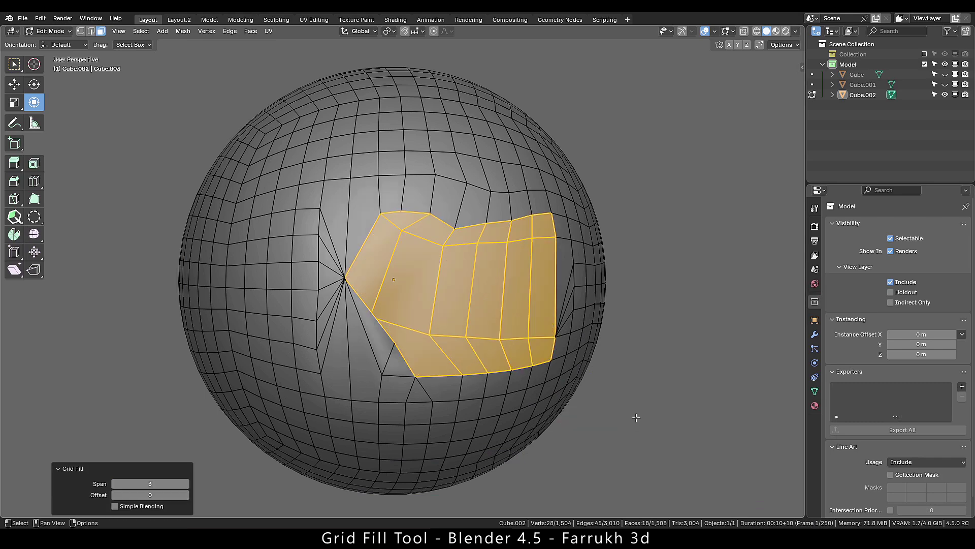
Grow the face selection by one ring and rebuild the enlarged area with Grid Fill.
{"action": "key", "text": "ctrl+KP_Add"}
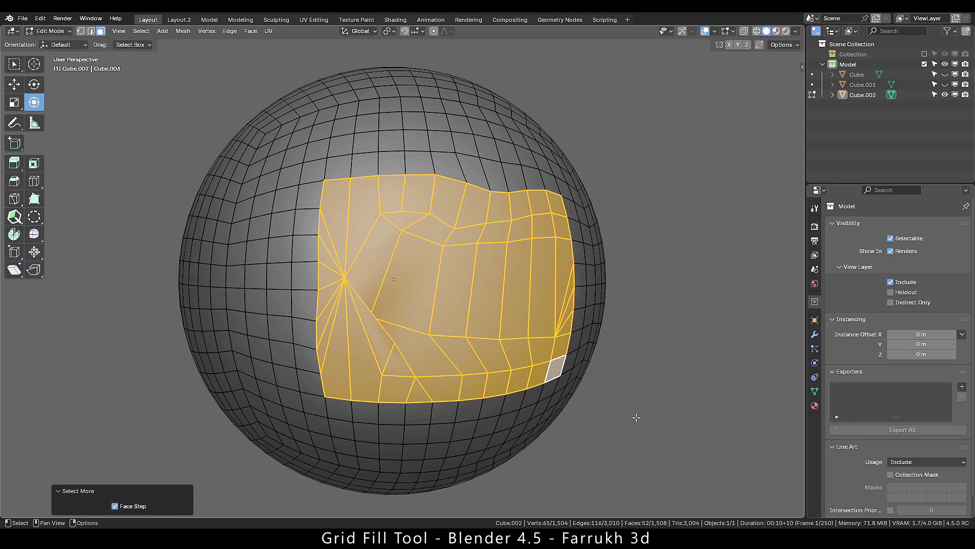
{"action": "key", "text": "F3"}
{"action": "key", "text": "Return"}
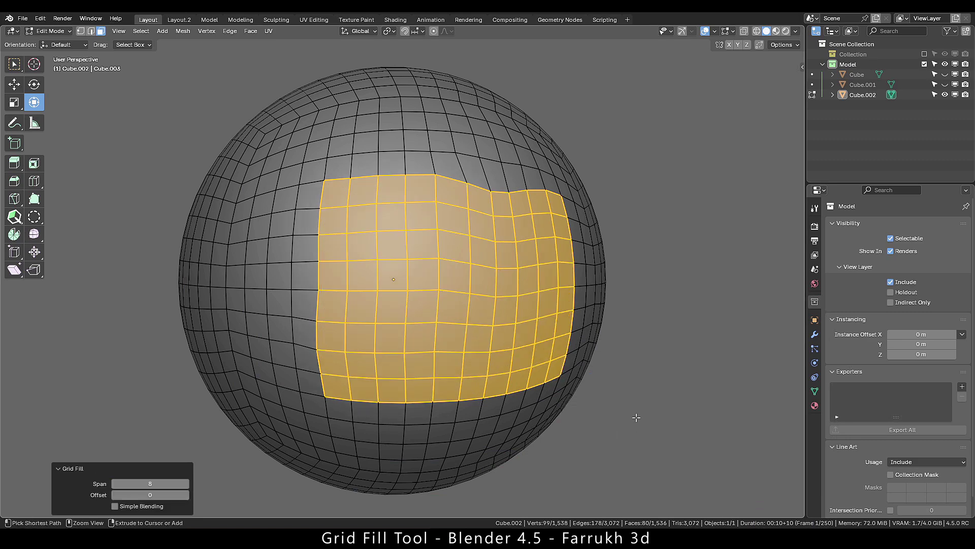
Grow the face selection by two rings and apply Grid Fill to the larger patch.
{"action": "key", "text": "ctrl+KP_Add"}
{"action": "key", "text": "ctrl+KP_Add"}
{"action": "key", "text": "F3"}
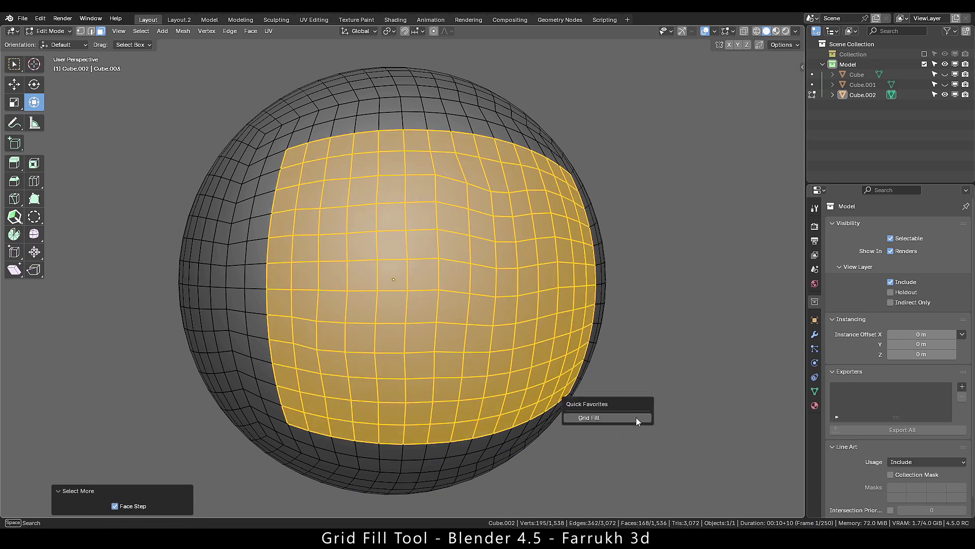
{"action": "key", "text": "Return"}
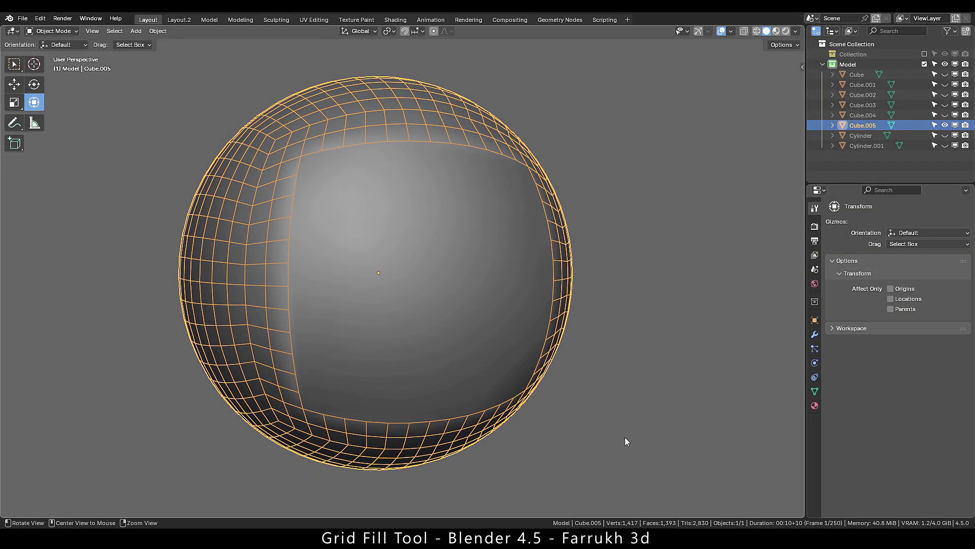
Enter face editing on Cube.005 and select the large undivided face on the sphere.
{"action": "middle_click_drag", "start_coordinate": [631, 464], "coordinate": [584, 461]}
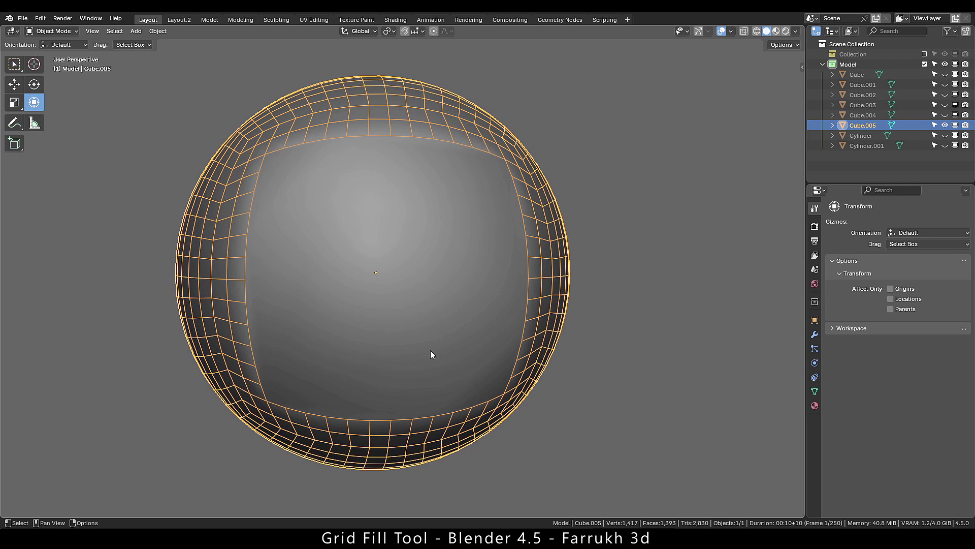
{"action": "middle_click_drag", "start_coordinate": [574, 370], "coordinate": [607, 375]}
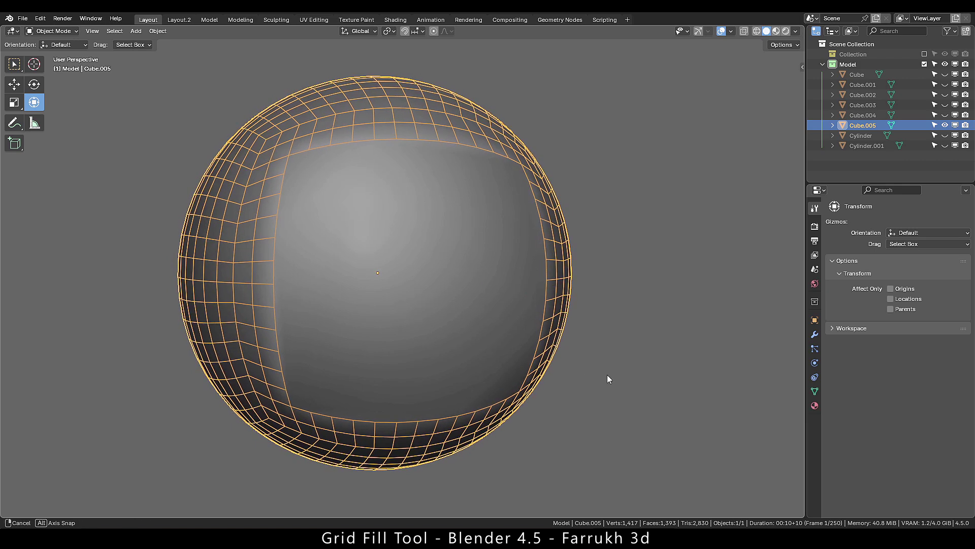
{"action": "key", "text": "ctrl+Tab"}
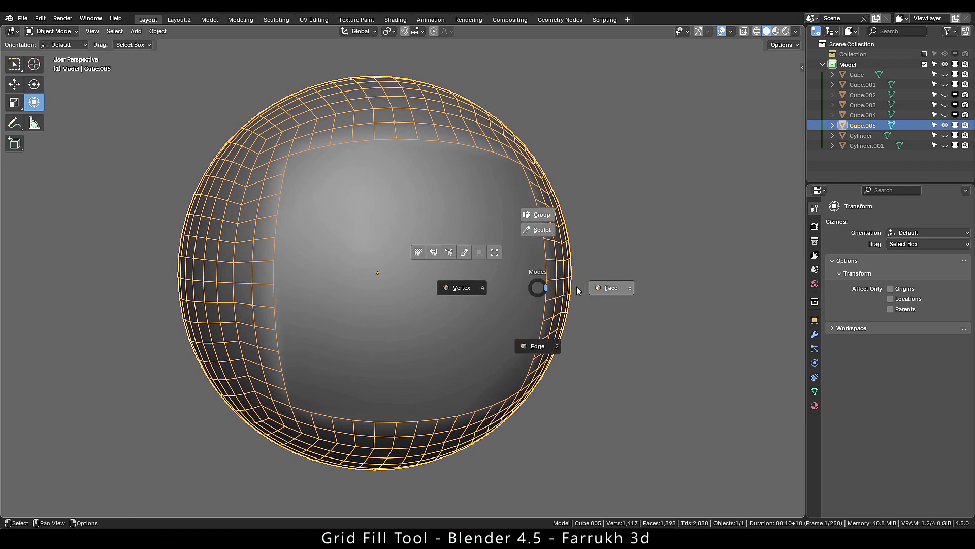
{"action": "left_click", "coordinate": [582, 286]}
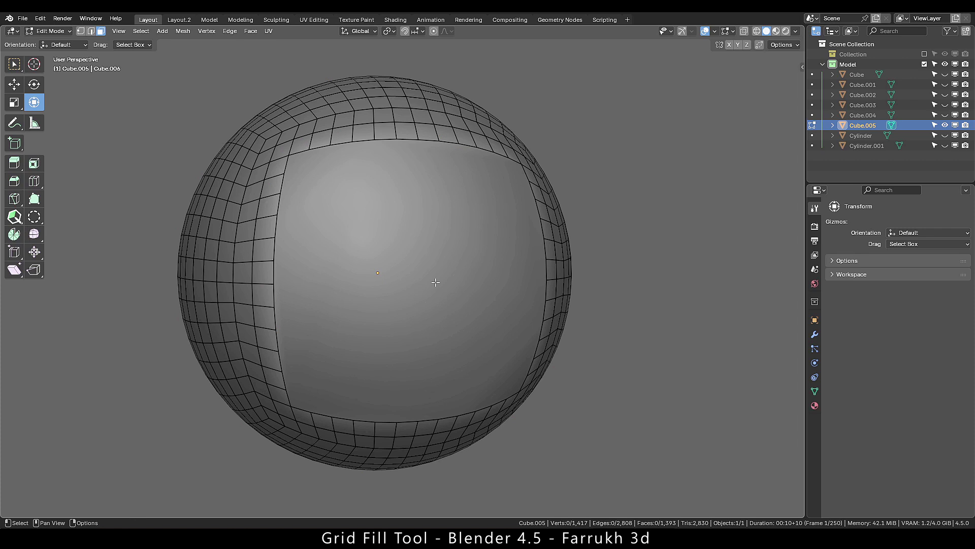
{"action": "left_click", "coordinate": [410, 315]}
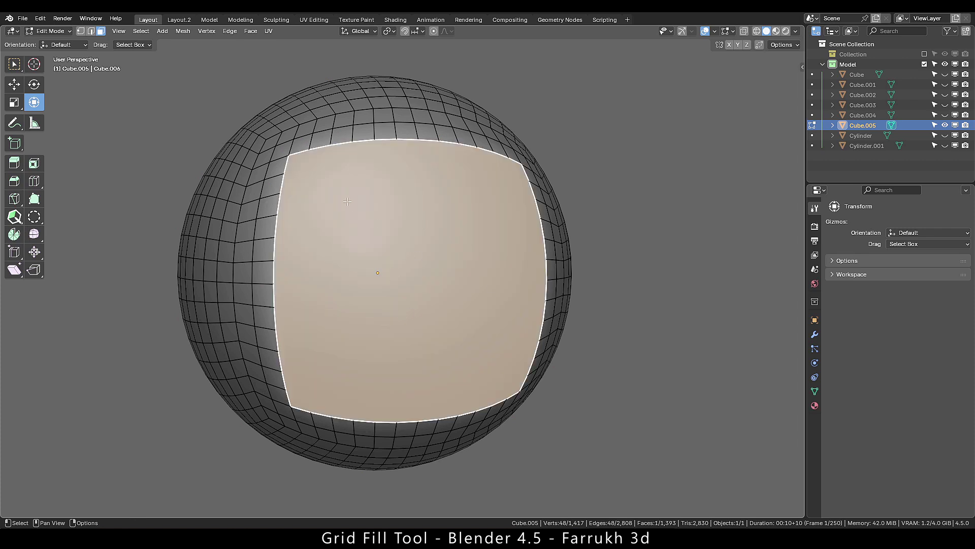
Apply Grid Fill directly to the selected large face on the sphere.
{"action": "left_click", "coordinate": [251, 31]}
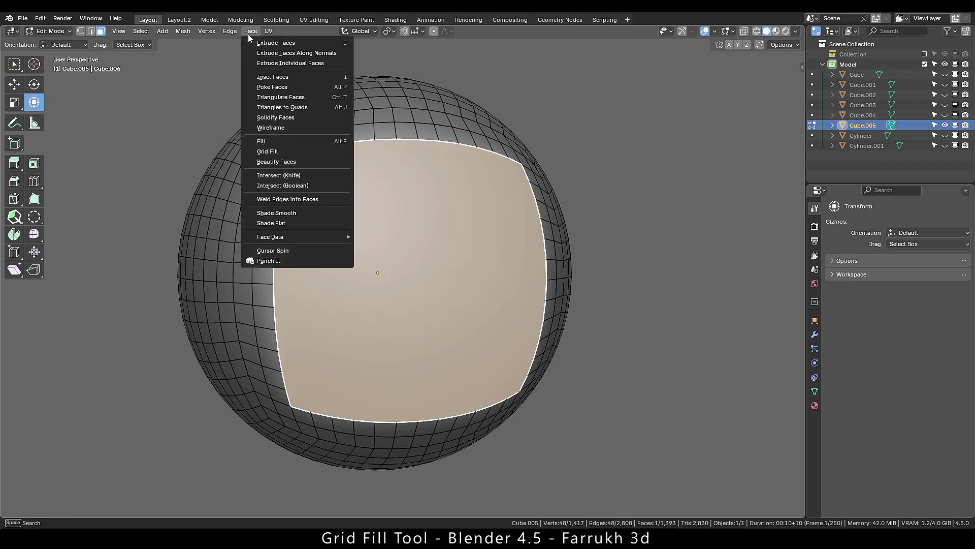
{"action": "right_click", "coordinate": [300, 152]}
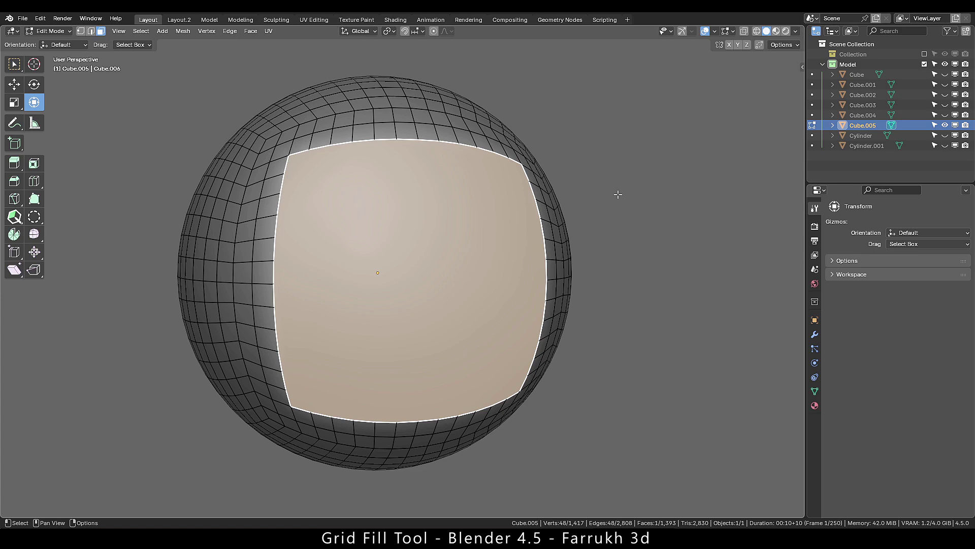
{"action": "key", "text": "q"}
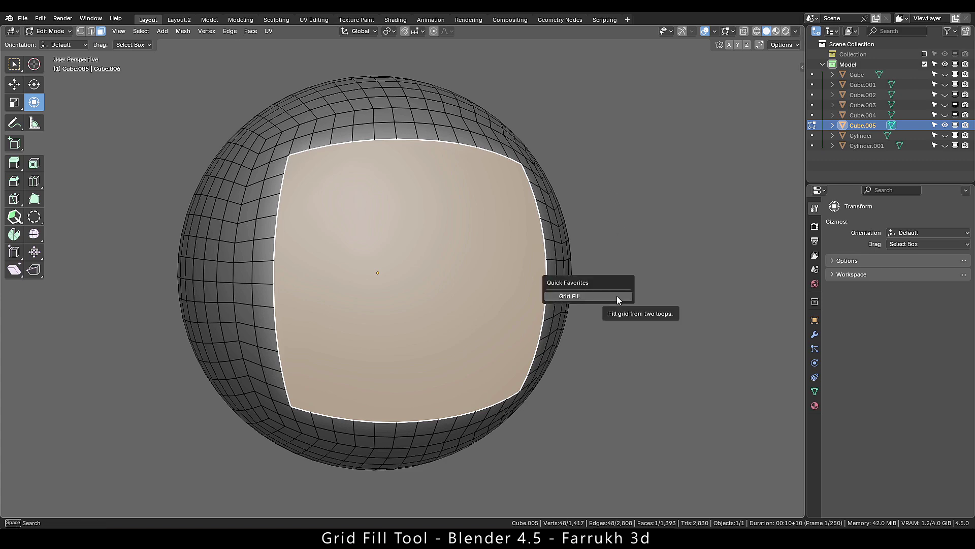
{"action": "left_click", "coordinate": [617, 296]}
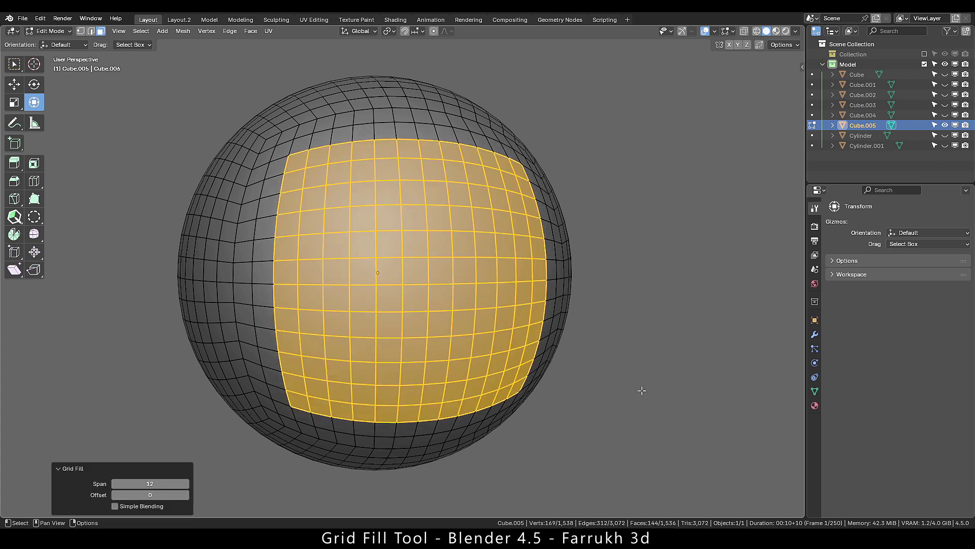
{"action": "mouse_move", "coordinate": [641, 390]}
{"action": "middle_mouse_down"}
{"action": "mouse_move", "coordinate": [656, 392]}
{"action": "mouse_move", "coordinate": [619, 380]}
{"action": "mouse_move", "coordinate": [618, 366]}
{"action": "mouse_move", "coordinate": [640, 386]}
{"action": "middle_mouse_up"}
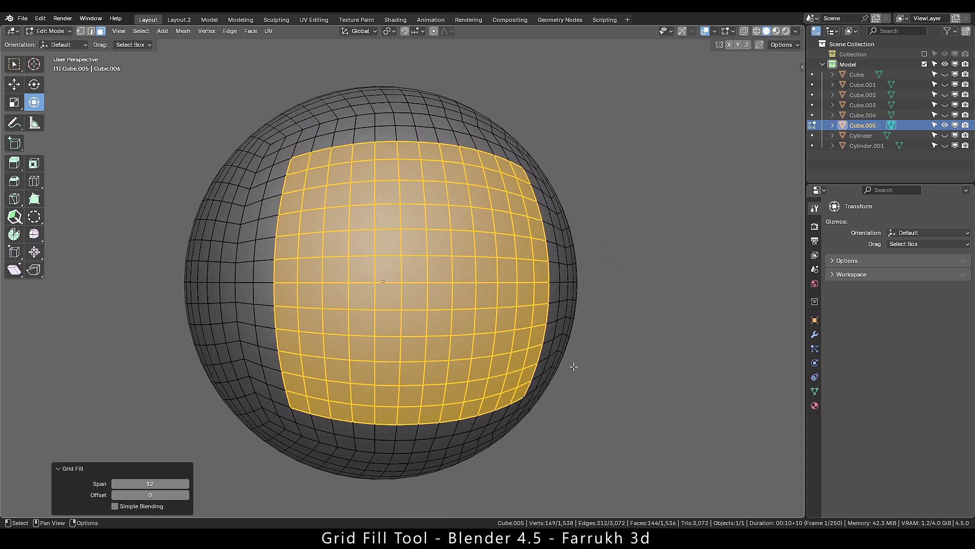
Undo the grid fill and delete the large face to leave an open hole.
{"action": "key", "text": "ctrl+z"}
{"action": "key", "text": "x"}
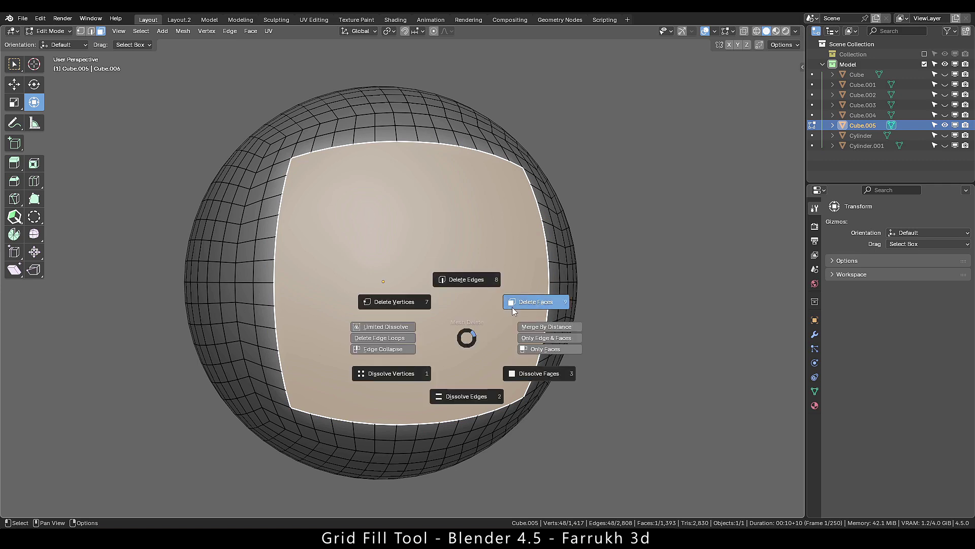
{"action": "left_click", "coordinate": [512, 308]}
{"action": "middle_click_drag", "start_coordinate": [512, 361], "coordinate": [510, 359]}
Switch to edge selection, select the hole's border edge loop and close it with Grid Fill.
{"action": "key", "text": "ctrl+Tab"}
{"action": "left_click", "coordinate": [507, 368]}
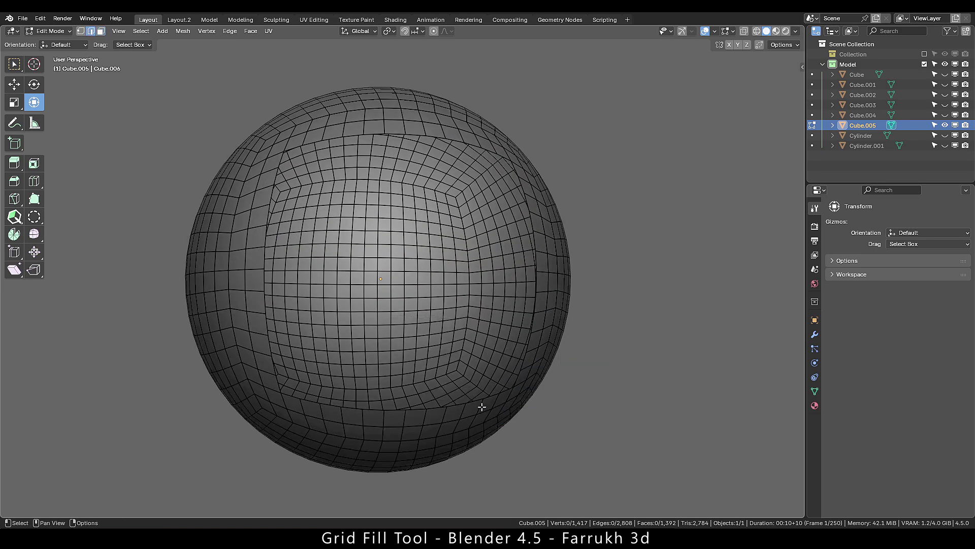
{"action": "left_click", "coordinate": [459, 404], "text": "alt"}
{"action": "middle_click_drag", "start_coordinate": [459, 405], "coordinate": [592, 396]}
{"action": "key", "text": "q"}
{"action": "left_click", "coordinate": [619, 376]}
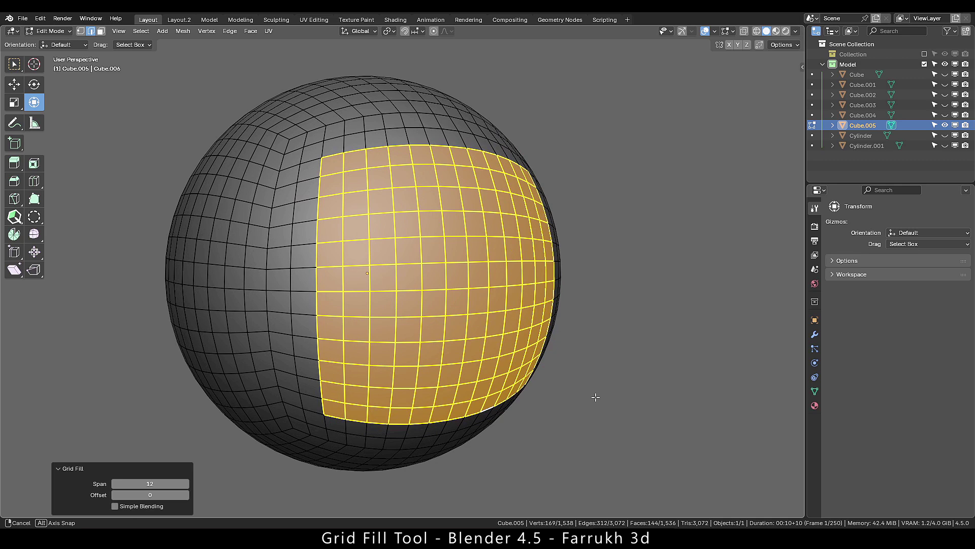
Toggle Simple Blending on the grid fill several times to compare the two results.
{"action": "left_click", "coordinate": [123, 508]}
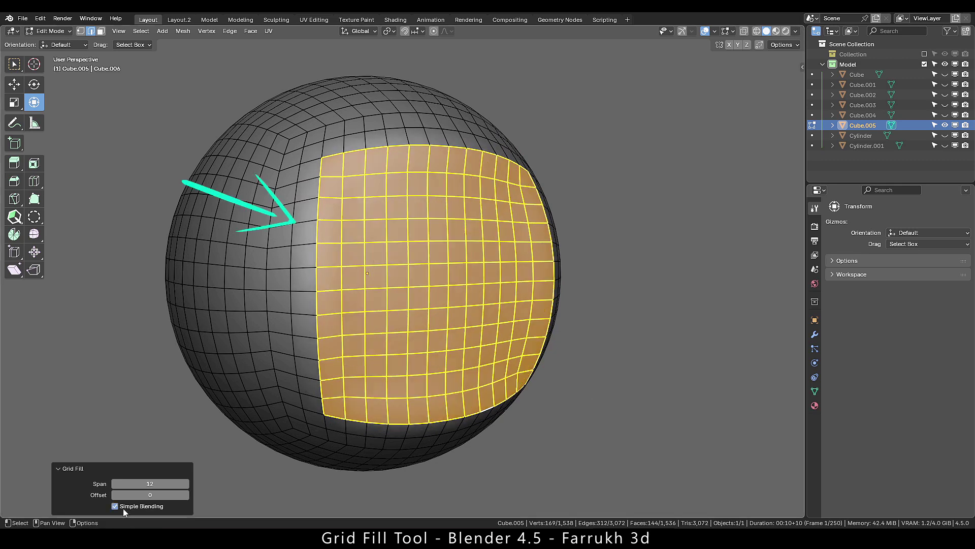
{"action": "left_click", "coordinate": [123, 508]}
{"action": "left_click", "coordinate": [123, 508]}
{"action": "left_click", "coordinate": [123, 508]}
{"action": "left_click", "coordinate": [123, 508]}
{"action": "left_click", "coordinate": [123, 508]}
{"action": "middle_click_drag", "start_coordinate": [607, 388], "coordinate": [579, 418]}
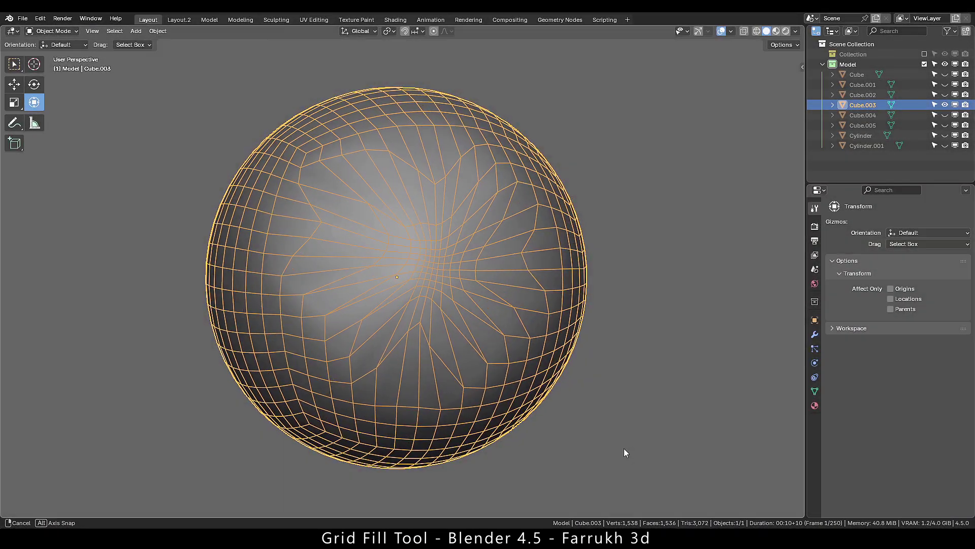
Enter face editing on Cube.003 and circle-select the pinched faces at the centre of the sphere.
{"action": "mouse_move", "coordinate": [438, 258]}
{"action": "middle_mouse_down"}
{"action": "mouse_move", "coordinate": [459, 258]}
{"action": "mouse_move", "coordinate": [464, 270]}
{"action": "mouse_move", "coordinate": [449, 268]}
{"action": "middle_mouse_up"}
{"action": "key", "text": "ctrl+Tab"}
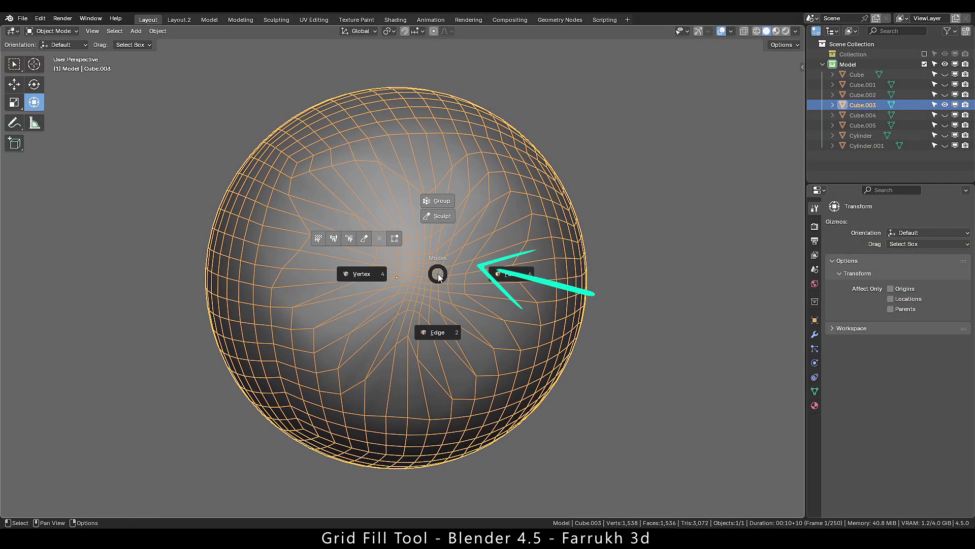
{"action": "left_click", "coordinate": [513, 273]}
{"action": "middle_click_drag", "start_coordinate": [631, 360], "coordinate": [631, 360]}
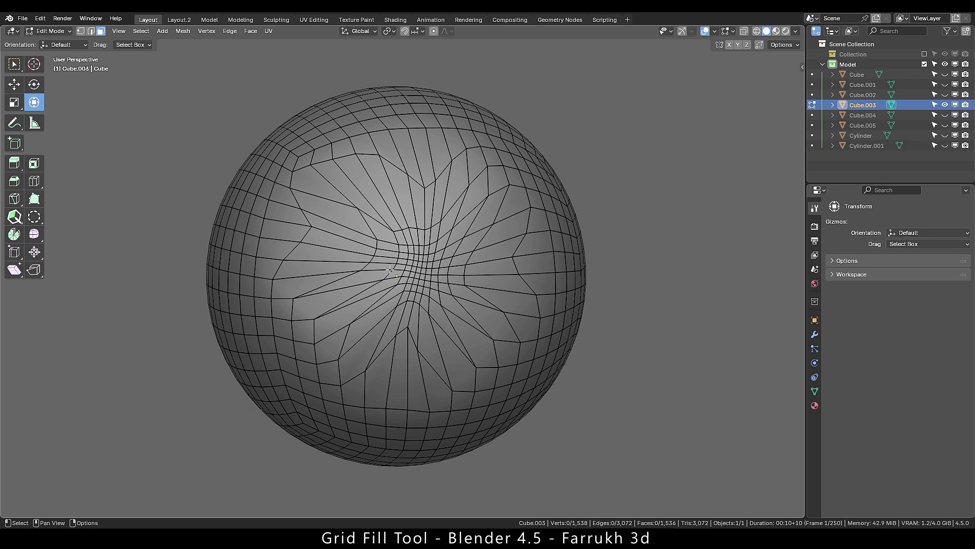
{"action": "key", "text": "c"}
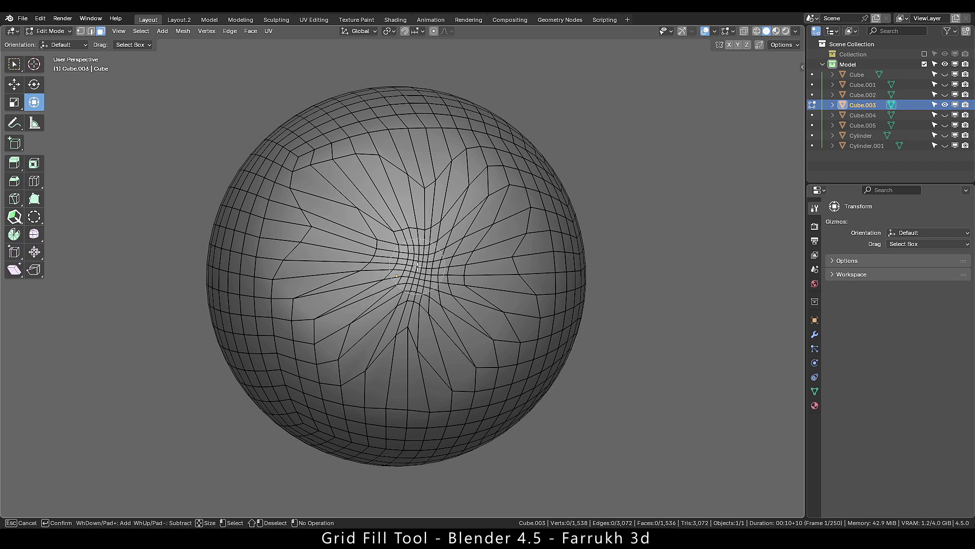
{"action": "mouse_move", "coordinate": [417, 264]}
{"action": "left_mouse_down"}
{"action": "mouse_move", "coordinate": [414, 273]}
{"action": "mouse_move", "coordinate": [430, 252]}
{"action": "left_mouse_up"}
{"action": "key", "text": "Escape"}
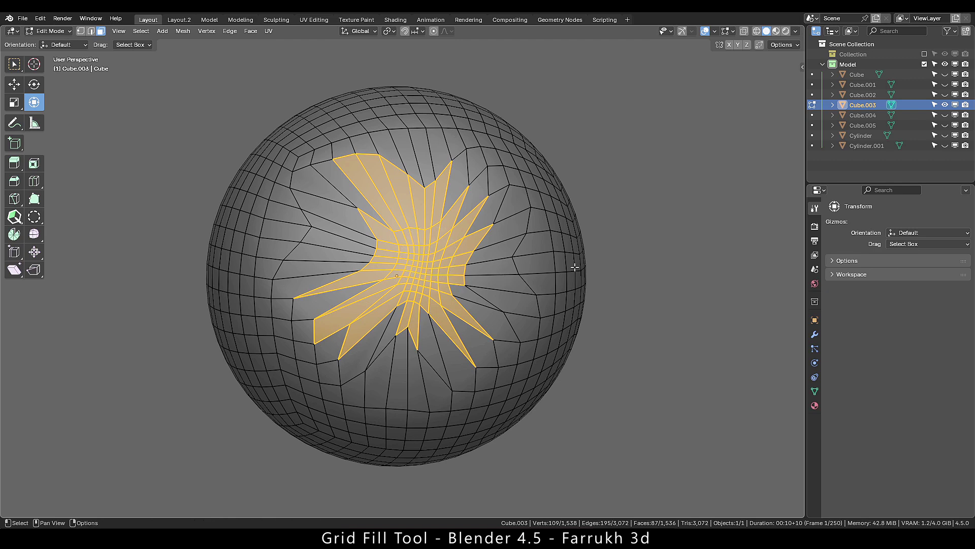
Try Grid Fill on the spiky central face selection, inspect the result and undo it.
{"action": "key", "text": "q"}
{"action": "left_click", "coordinate": [629, 259]}
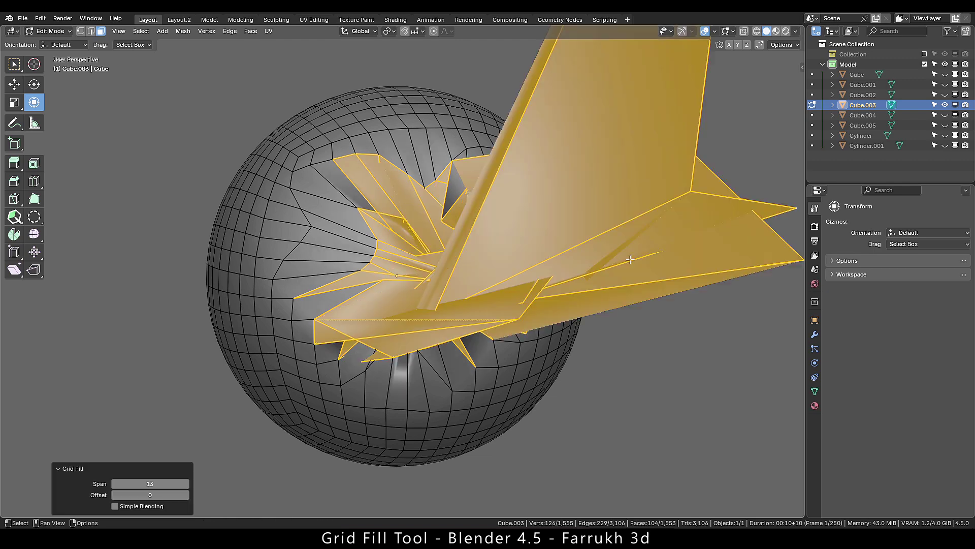
{"action": "scroll", "coordinate": [426, 307], "scroll_direction": "down", "scroll_amount": 5}
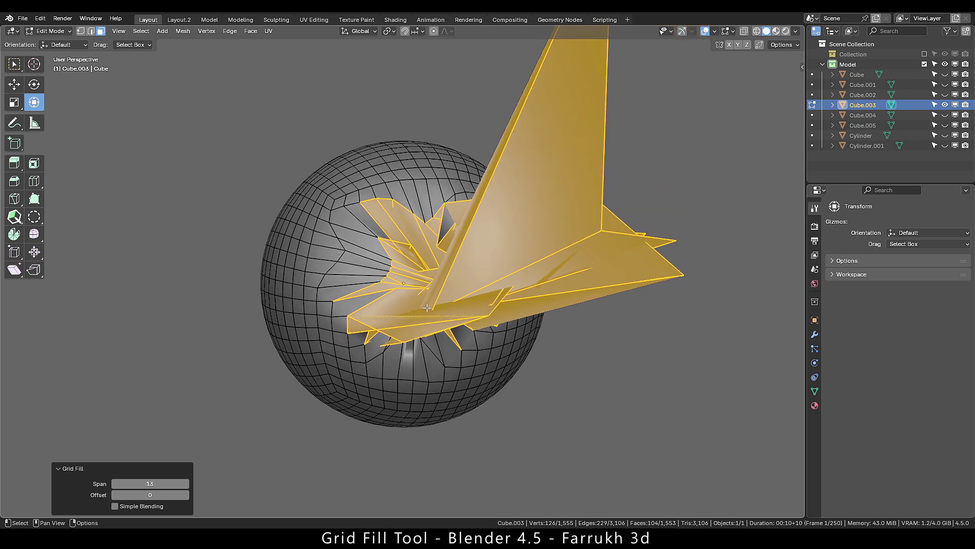
{"action": "middle_click_drag", "start_coordinate": [546, 184], "coordinate": [591, 211]}
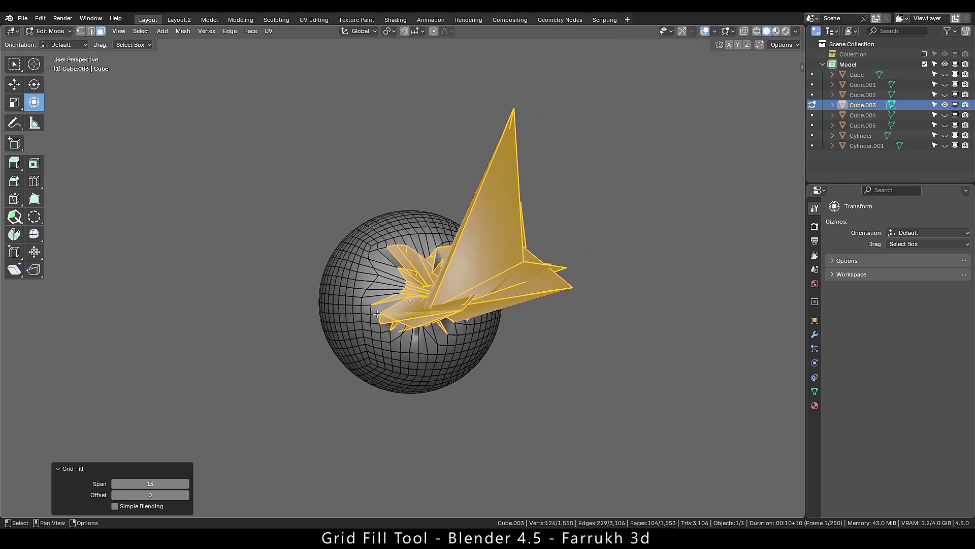
{"action": "scroll", "coordinate": [468, 299], "scroll_direction": "up", "scroll_amount": 4}
{"action": "scroll", "coordinate": [468, 298], "scroll_direction": "up", "scroll_amount": 2}
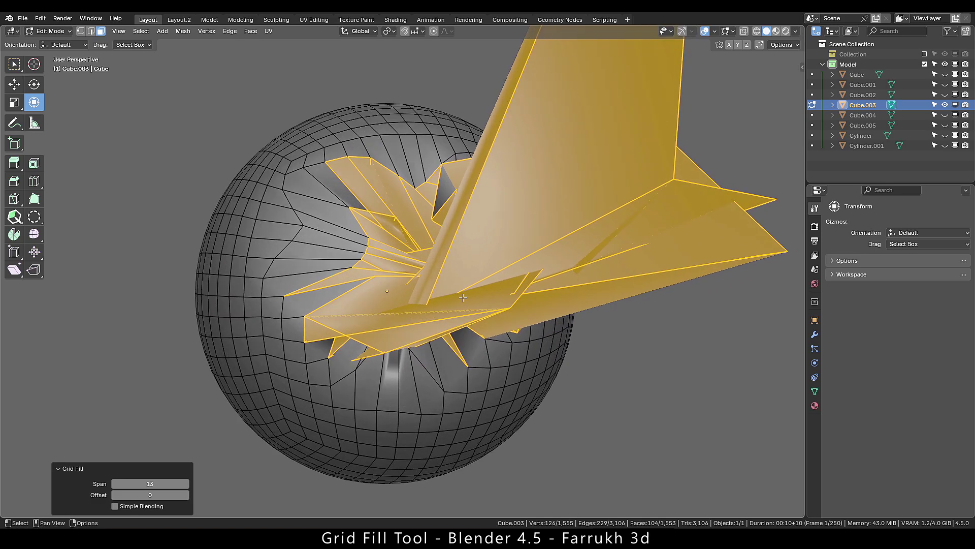
{"action": "key", "text": "ctrl+z"}
Extend the selection over the surrounding stretched faces with Circle Select and grow it by one ring.
{"action": "middle_click_drag", "start_coordinate": [464, 297], "coordinate": [435, 251]}
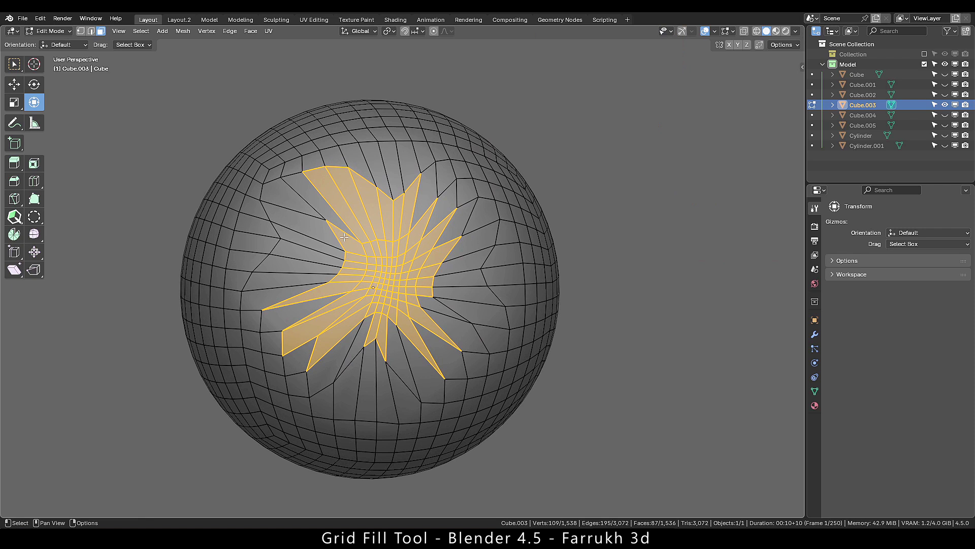
{"action": "key", "text": "c"}
{"action": "mouse_move", "coordinate": [325, 223]}
{"action": "left_mouse_down"}
{"action": "mouse_move", "coordinate": [285, 206]}
{"action": "mouse_move", "coordinate": [259, 310]}
{"action": "mouse_move", "coordinate": [280, 354]}
{"action": "mouse_move", "coordinate": [350, 386]}
{"action": "mouse_move", "coordinate": [452, 361]}
{"action": "mouse_move", "coordinate": [475, 340]}
{"action": "mouse_move", "coordinate": [450, 241]}
{"action": "mouse_move", "coordinate": [453, 193]}
{"action": "left_mouse_up"}
{"action": "right_click", "coordinate": [397, 358]}
{"action": "left_click", "coordinate": [404, 413], "text": "shift"}
{"action": "left_click", "coordinate": [387, 414], "text": "shift"}
{"action": "left_click", "coordinate": [365, 414], "text": "shift"}
{"action": "left_click", "coordinate": [346, 412], "text": "shift"}
{"action": "left_click", "coordinate": [328, 412], "text": "shift"}
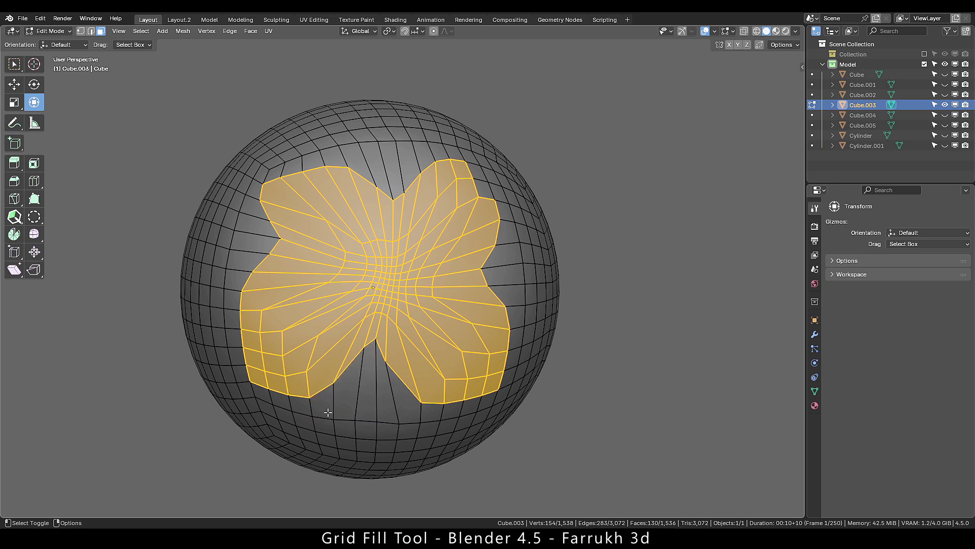
{"action": "middle_click_drag", "start_coordinate": [328, 412], "coordinate": [407, 410]}
{"action": "key", "text": "ctrl+KP_Add"}
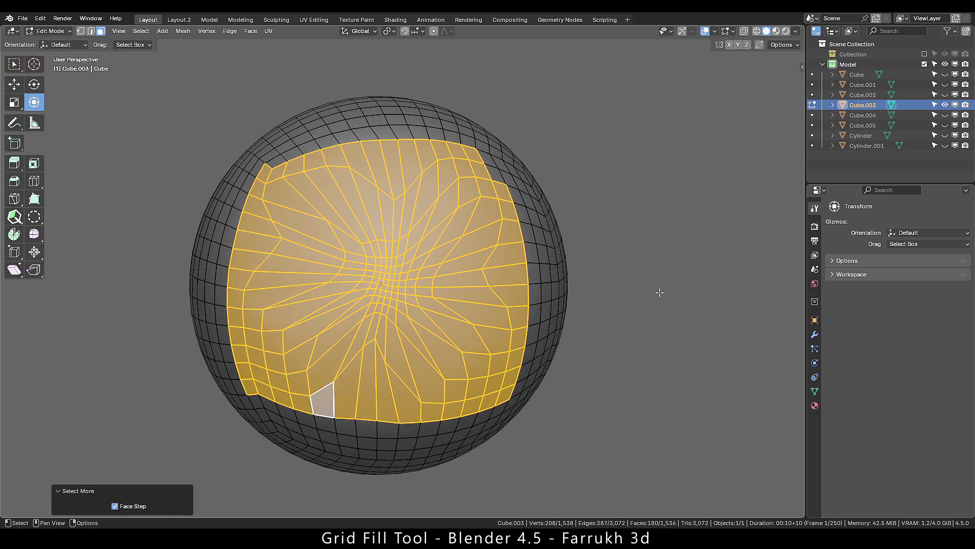
Try Grid Fill on the enlarged selection and inspect the patch's corners.
{"action": "middle_click_drag", "start_coordinate": [659, 292], "coordinate": [425, 217]}
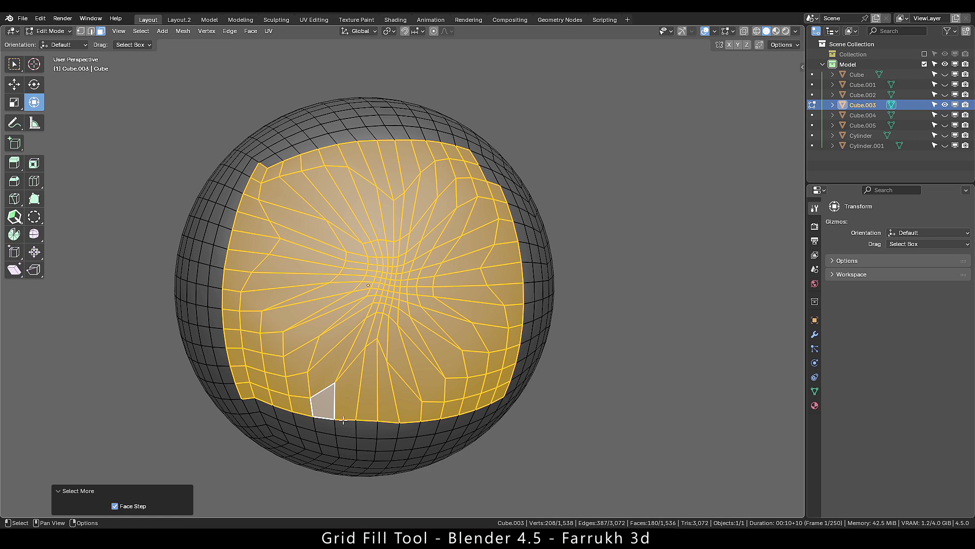
{"action": "key", "text": "q"}
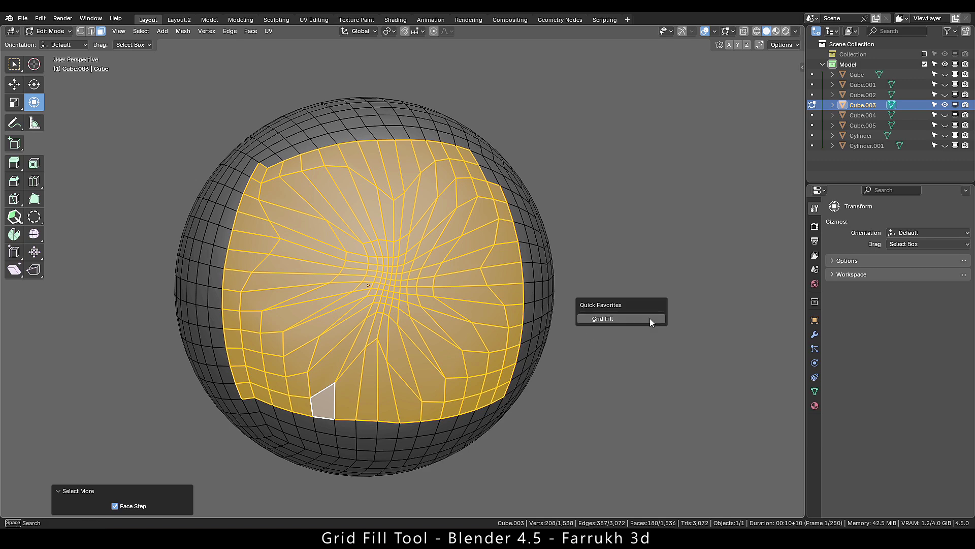
{"action": "left_click", "coordinate": [650, 318]}
{"action": "middle_click_drag", "start_coordinate": [650, 318], "coordinate": [618, 318]}
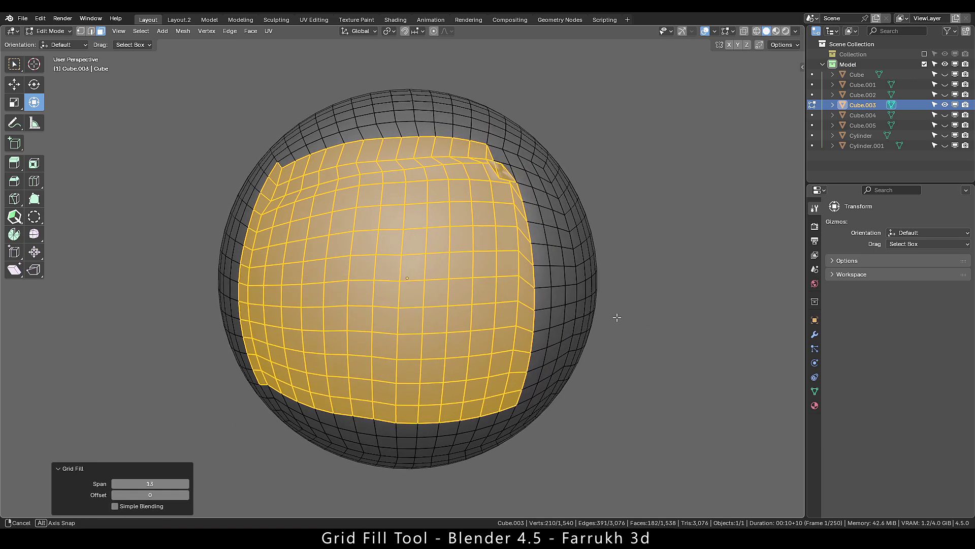
{"action": "middle_click_drag", "start_coordinate": [496, 160], "coordinate": [541, 259]}
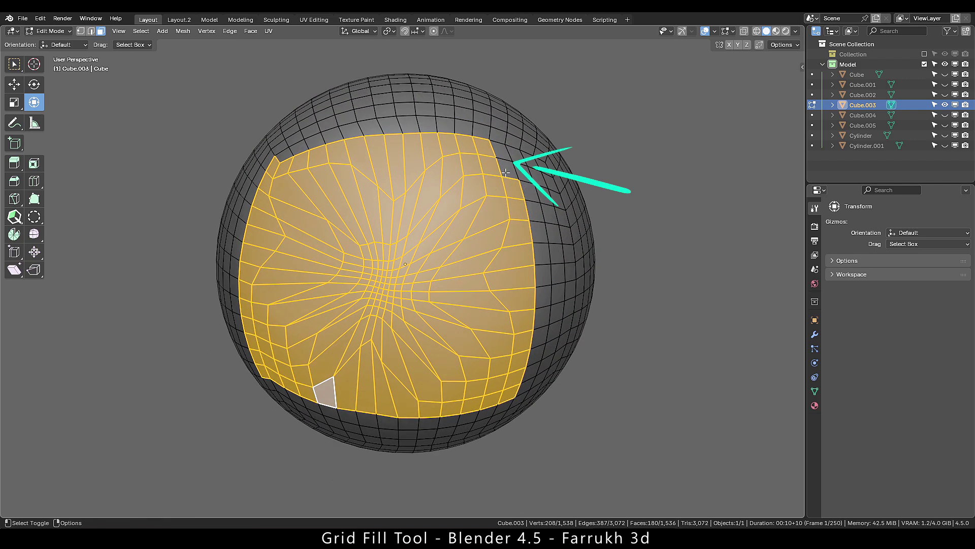
Add the two missing corner faces to the selection on Cube.003, rebuild the patch with Grid Fill and inspect its corners.
{"action": "left_click", "coordinate": [506, 173], "text": "shift"}
{"action": "left_click", "coordinate": [501, 151], "text": "shift"}
{"action": "middle_click_drag", "start_coordinate": [615, 305], "coordinate": [629, 315]}
{"action": "key", "text": "q"}
{"action": "left_click", "coordinate": [629, 313]}
{"action": "middle_click_drag", "start_coordinate": [525, 299], "coordinate": [541, 300]}
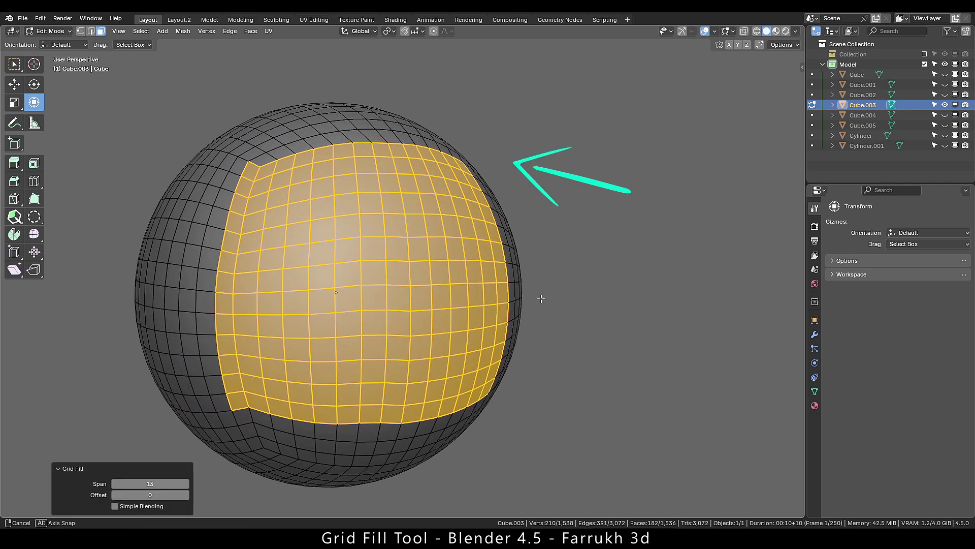
{"action": "middle_click_drag", "start_coordinate": [400, 309], "coordinate": [313, 147]}
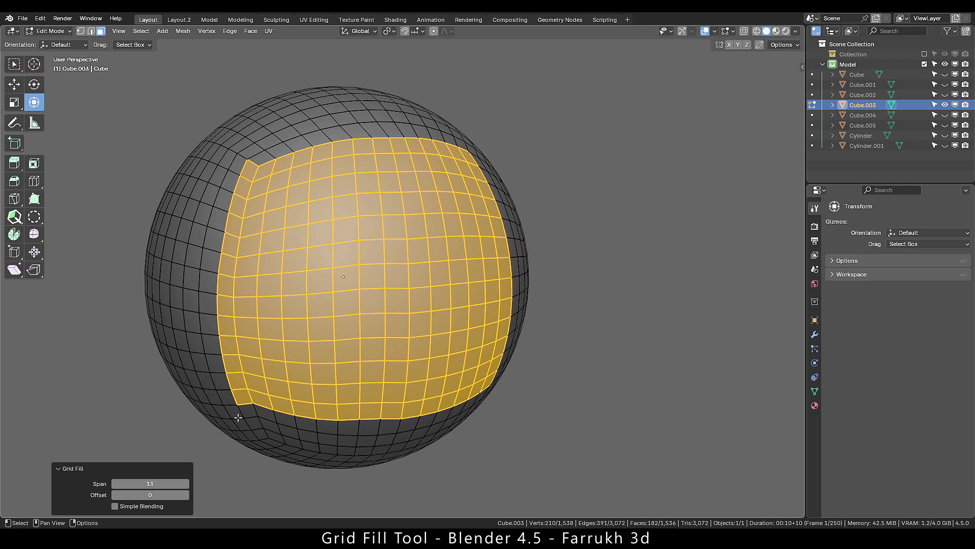
{"action": "middle_click_drag", "start_coordinate": [238, 418], "coordinate": [204, 284]}
{"action": "middle_click_drag", "start_coordinate": [558, 253], "coordinate": [577, 388]}
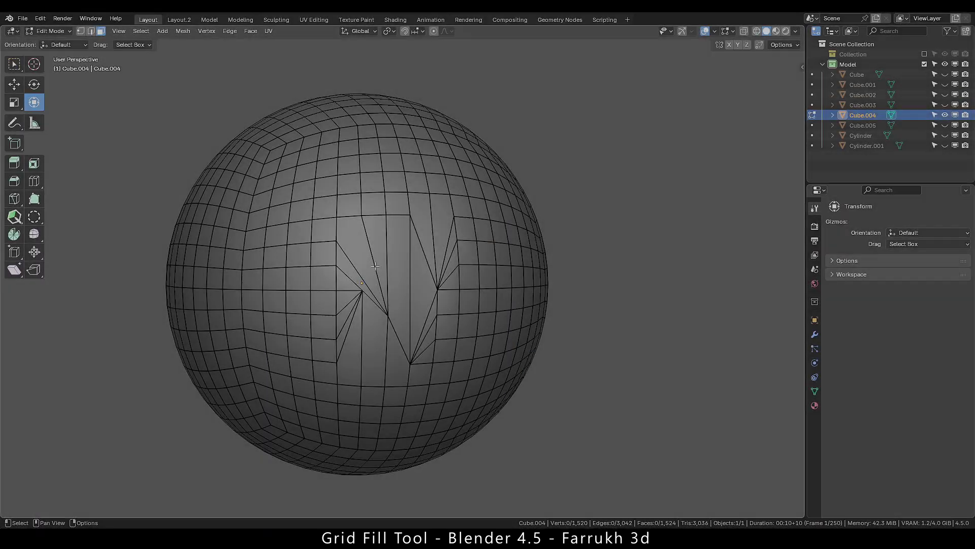
Circle-select the broken faces at the centre of the Cube.004 sphere and try Grid Fill on the uneven selection.
{"action": "middle_click_drag", "start_coordinate": [376, 284], "coordinate": [384, 273]}
{"action": "key", "text": "c"}
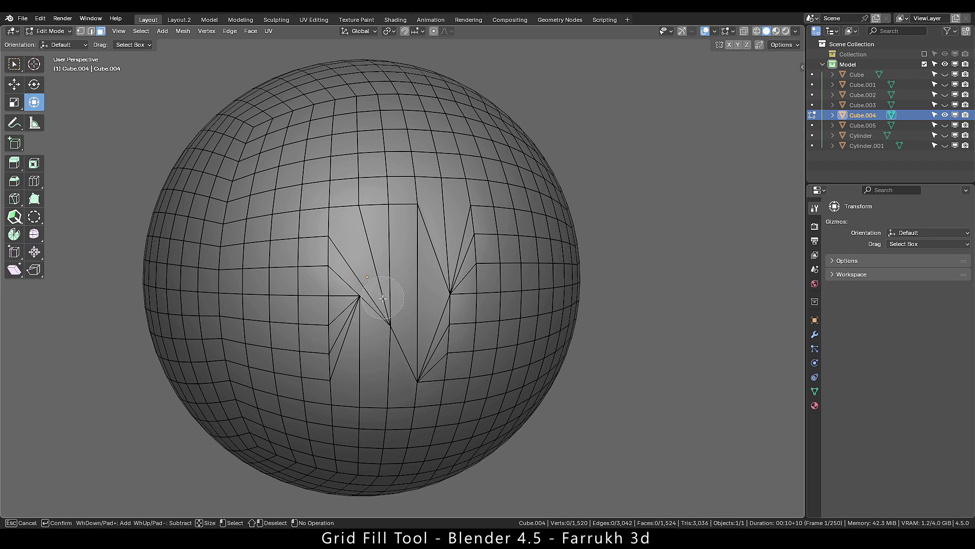
{"action": "mouse_move", "coordinate": [355, 359]}
{"action": "left_mouse_down"}
{"action": "mouse_move", "coordinate": [403, 361]}
{"action": "mouse_move", "coordinate": [432, 320]}
{"action": "mouse_move", "coordinate": [388, 238]}
{"action": "mouse_move", "coordinate": [363, 284]}
{"action": "left_mouse_up"}
{"action": "right_click", "coordinate": [421, 247]}
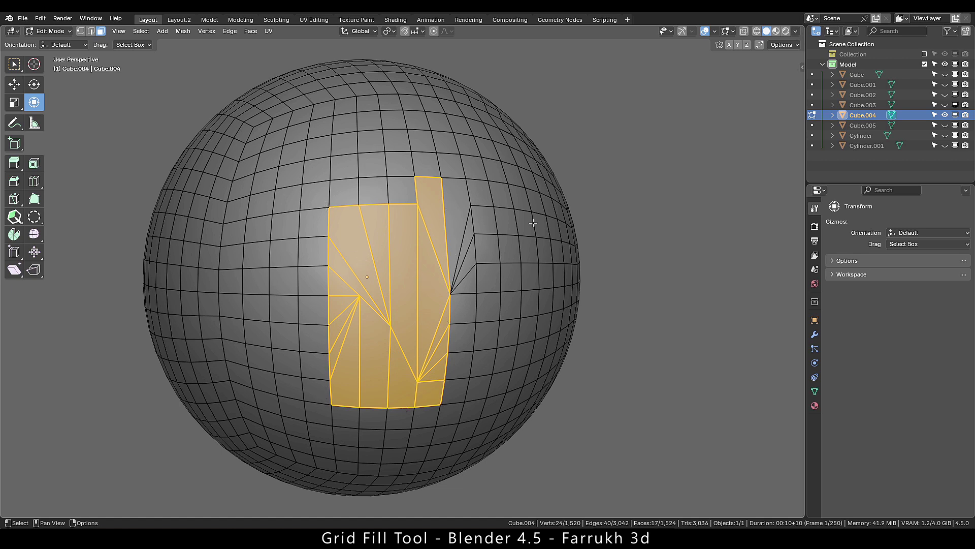
{"action": "key", "text": "q"}
{"action": "left_click", "coordinate": [637, 282]}
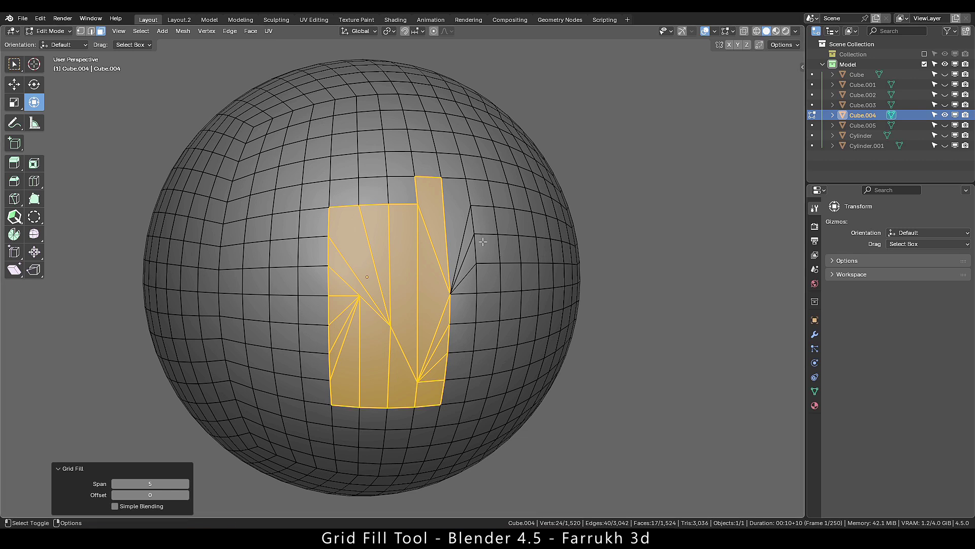
Extend the selection with the adjoining faces along its upper, right and lower-right edges to form a complete rectangle.
{"action": "left_click", "coordinate": [463, 227], "text": "shift"}
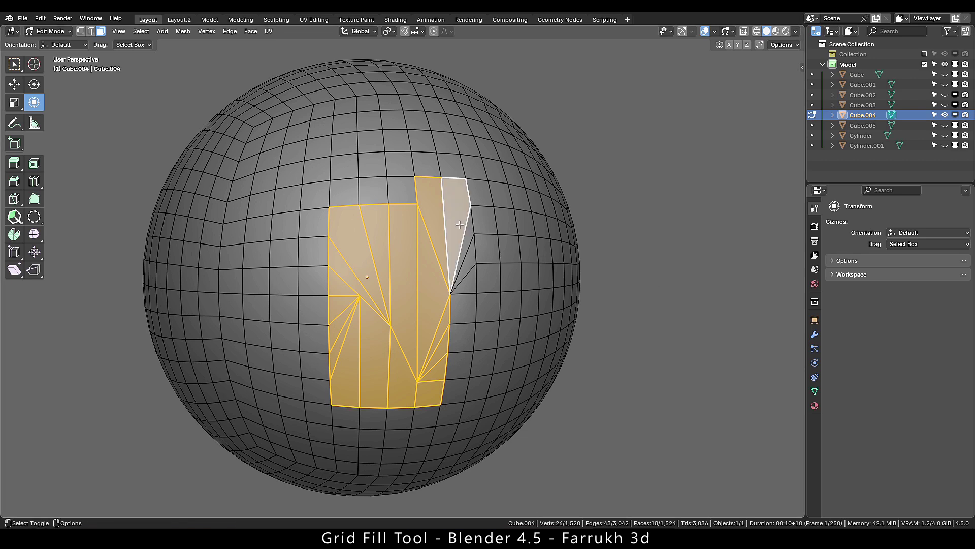
{"action": "left_click", "coordinate": [451, 396], "text": "ctrl"}
{"action": "left_click", "coordinate": [400, 193], "text": "shift"}
{"action": "left_click", "coordinate": [374, 193], "text": "shift"}
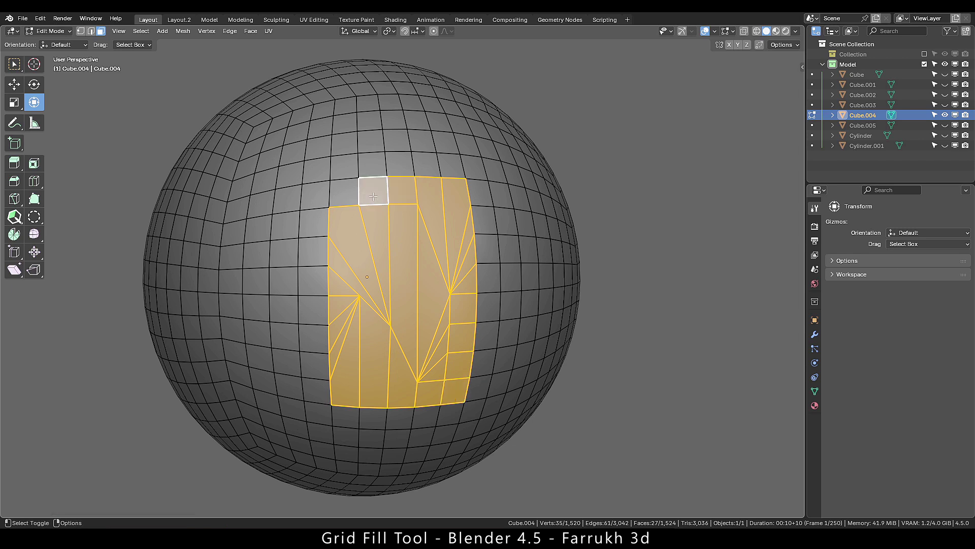
{"action": "left_click", "coordinate": [344, 194], "text": "shift"}
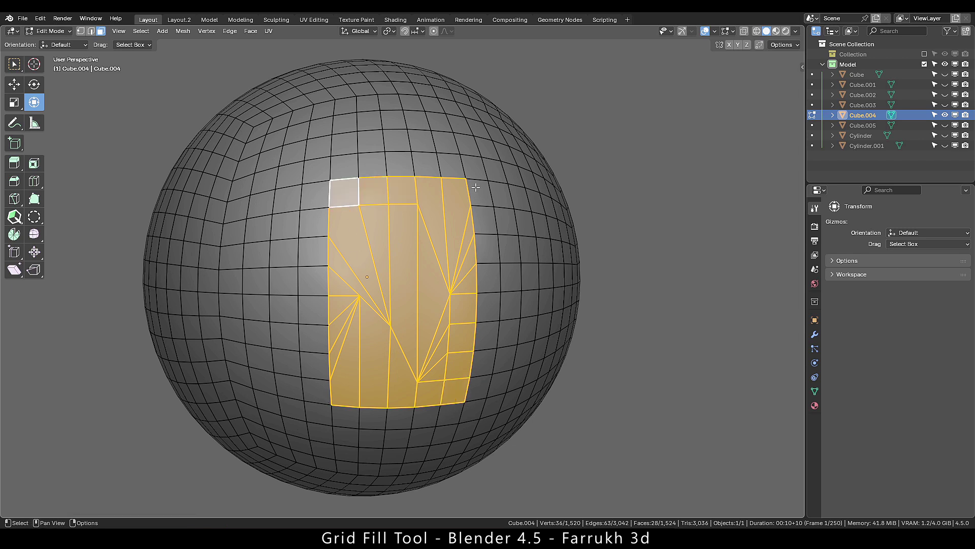
Try Grid Fill on the completed rectangular selection, inspect the result and undo it.
{"action": "key", "text": "q"}
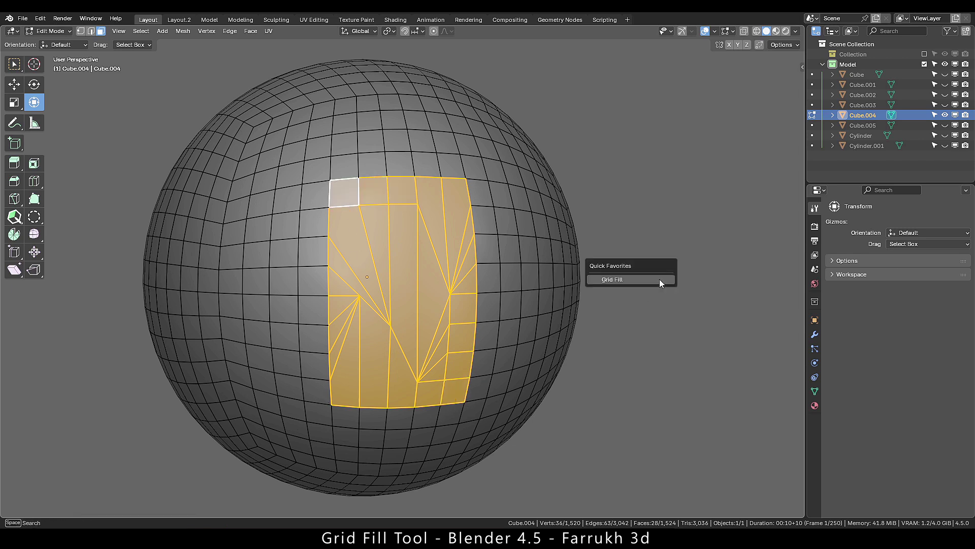
{"action": "left_click", "coordinate": [659, 279]}
{"action": "middle_click_drag", "start_coordinate": [508, 401], "coordinate": [566, 325]}
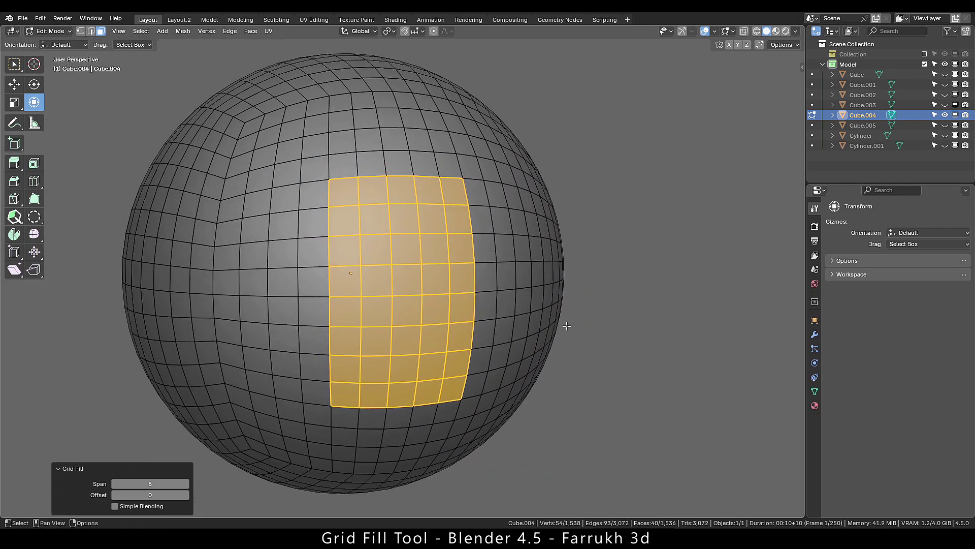
{"action": "key", "text": "ctrl+z"}
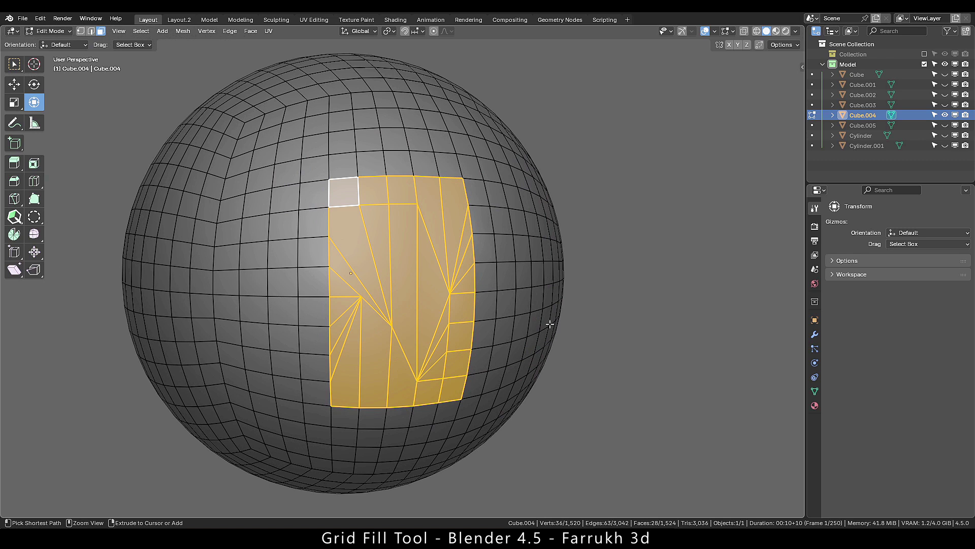
Deselect the upper row and the stretched upper-right faces, and try Grid Fill on the irregular patch.
{"action": "key", "text": "ctrl+z"}
{"action": "left_click", "coordinate": [406, 196], "text": "shift"}
{"action": "left_click", "coordinate": [433, 212], "text": "shift"}
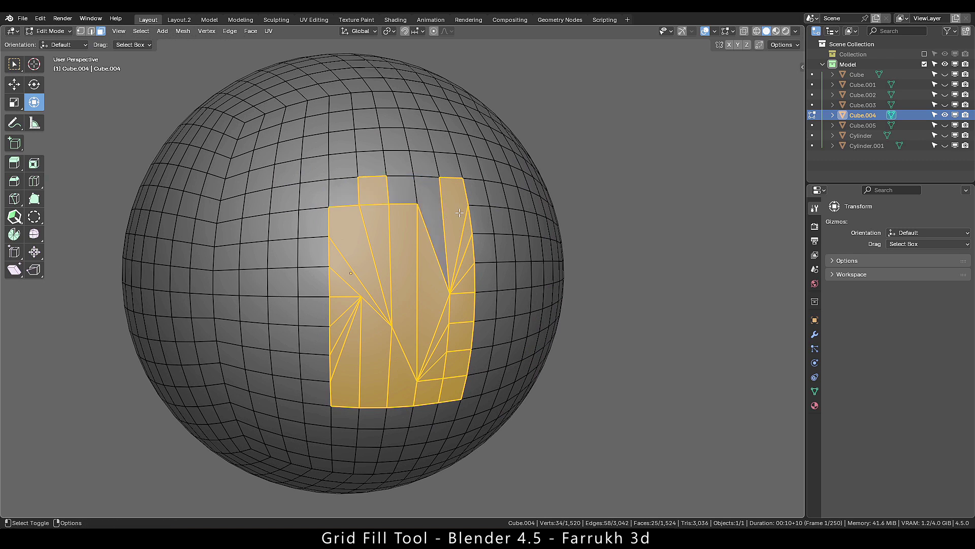
{"action": "left_click", "coordinate": [458, 215], "text": "shift"}
{"action": "left_click", "coordinate": [464, 264], "text": "shift"}
{"action": "left_click", "coordinate": [463, 277], "text": "shift"}
{"action": "left_click", "coordinate": [468, 239], "text": "shift"}
{"action": "left_click", "coordinate": [372, 193], "text": "shift"}
{"action": "key", "text": "q"}
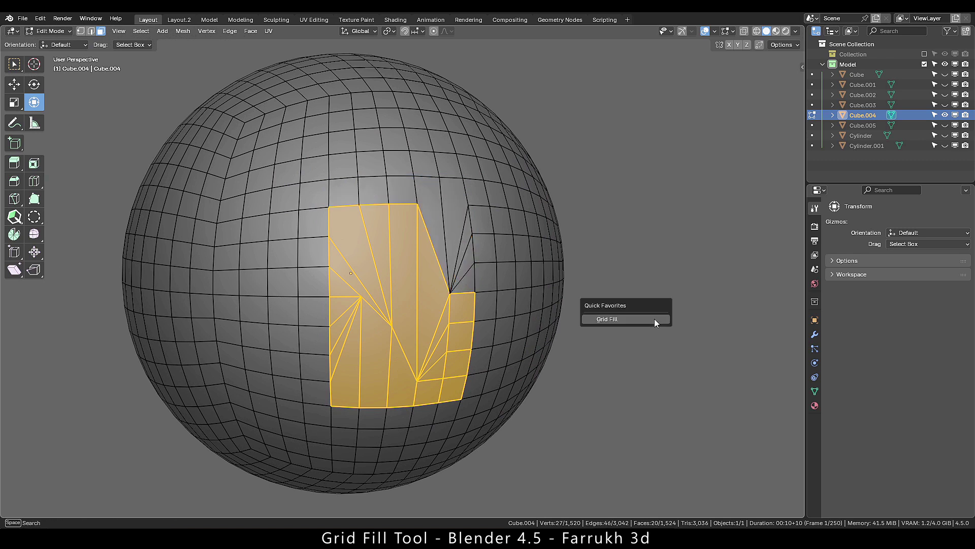
{"action": "left_click", "coordinate": [655, 319]}
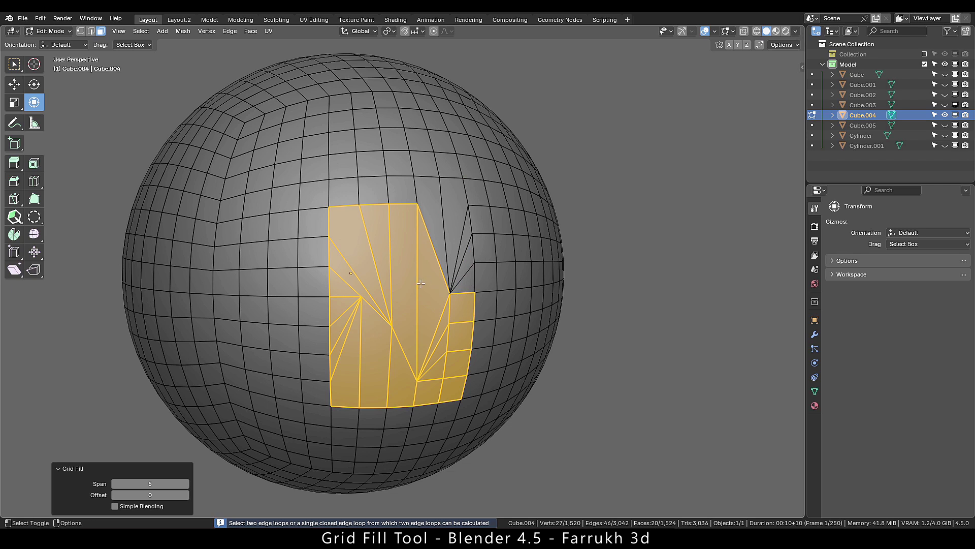
Deselect several stretched faces along the patch's left side and try Grid Fill on the selection with gaps.
{"action": "left_click", "coordinate": [363, 264], "text": "shift"}
{"action": "left_click", "coordinate": [354, 285], "text": "shift"}
{"action": "left_click", "coordinate": [345, 304], "text": "shift"}
{"action": "left_click", "coordinate": [350, 340], "text": "shift"}
{"action": "key", "text": "q"}
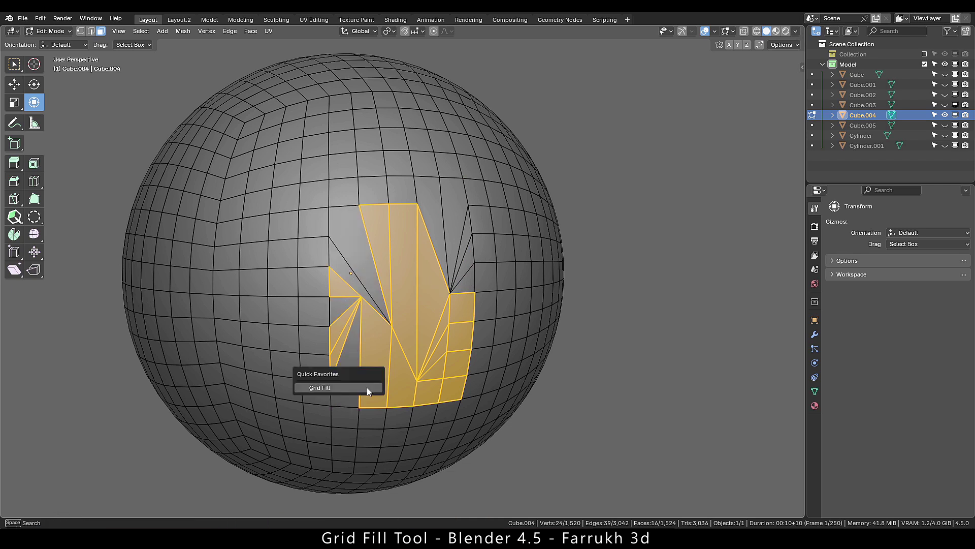
{"action": "left_click", "coordinate": [367, 387]}
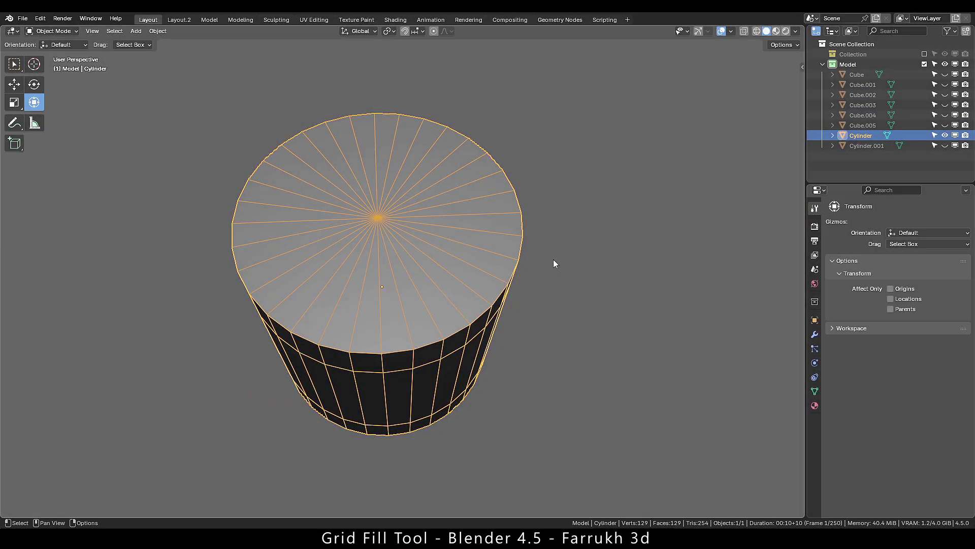
Enter vertex editing on Cylinder, grow the selection from the cap's centre vertex over the whole cap and apply Grid Fill.
{"action": "key", "text": "ctrl+Tab"}
{"action": "key", "text": "4"}
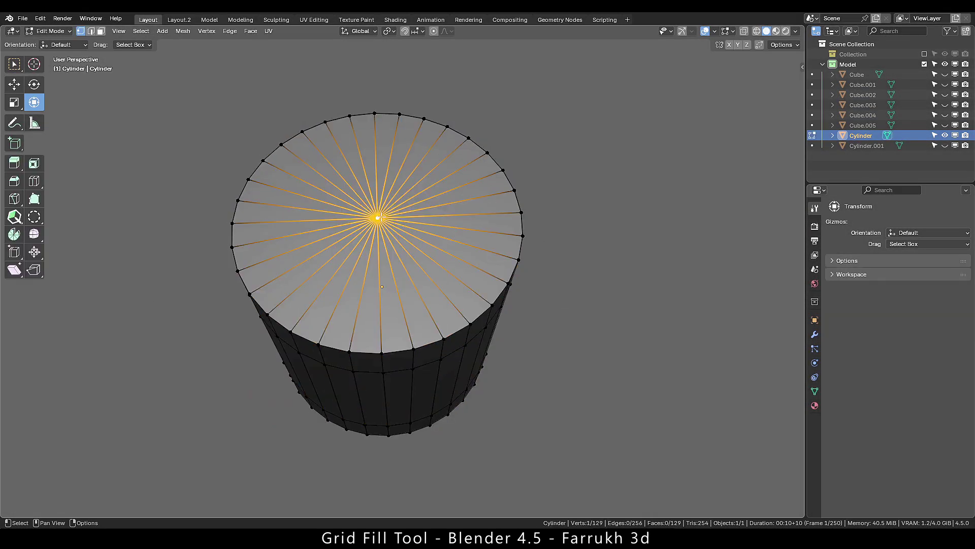
{"action": "key", "text": "ctrl+KP_Add"}
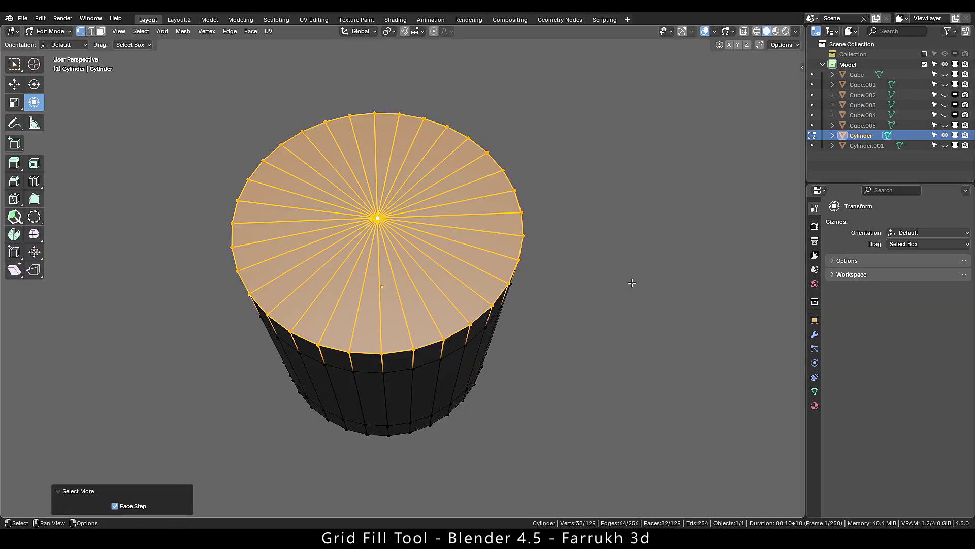
{"action": "key", "text": "F3"}
{"action": "type", "text": "grid fill"}
{"action": "key", "text": "Return"}
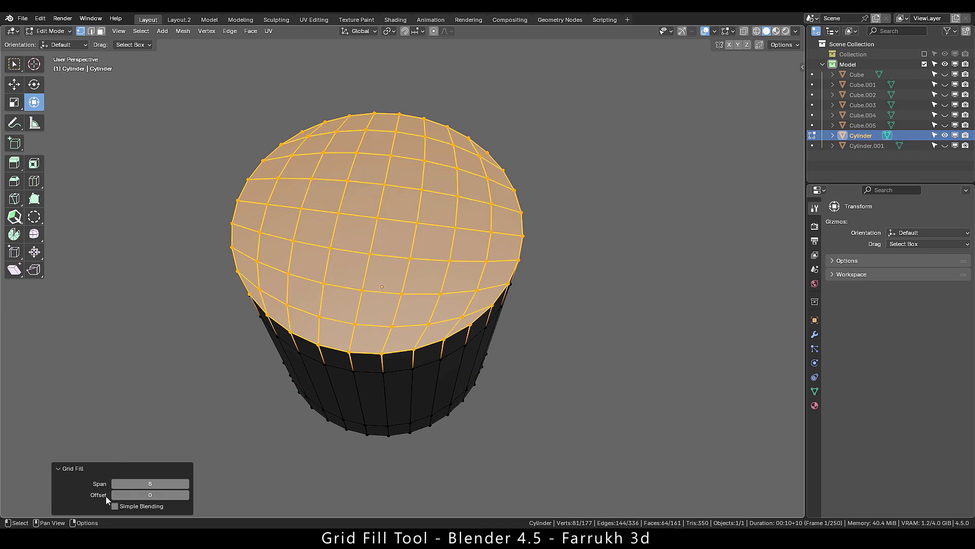
Compare the cap's Grid Fill with and without Simple Blending, leaving the option enabled.
{"action": "left_click", "coordinate": [115, 507]}
{"action": "left_click", "coordinate": [115, 507]}
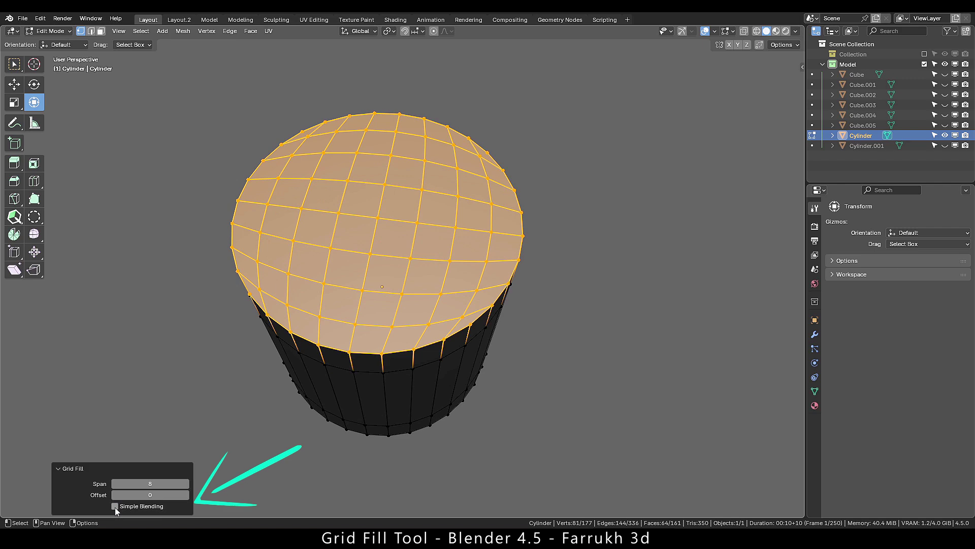
{"action": "left_click", "coordinate": [115, 507]}
{"action": "left_click", "coordinate": [115, 506]}
{"action": "left_click", "coordinate": [115, 506]}
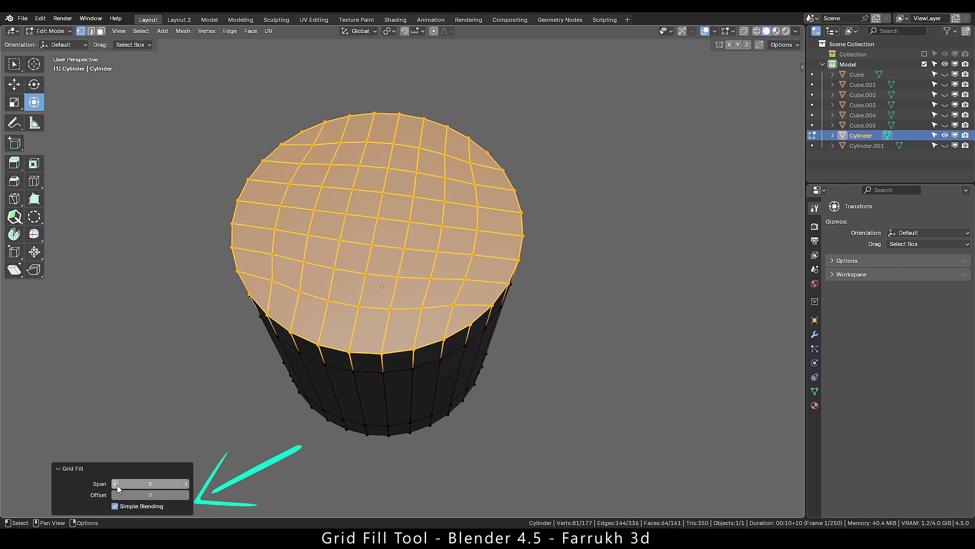
Try positive and negative Offset values on the cap's Grid Fill and return the offset to 0.
{"action": "left_click", "coordinate": [185, 493]}
{"action": "left_click", "coordinate": [185, 493]}
{"action": "left_click", "coordinate": [185, 494]}
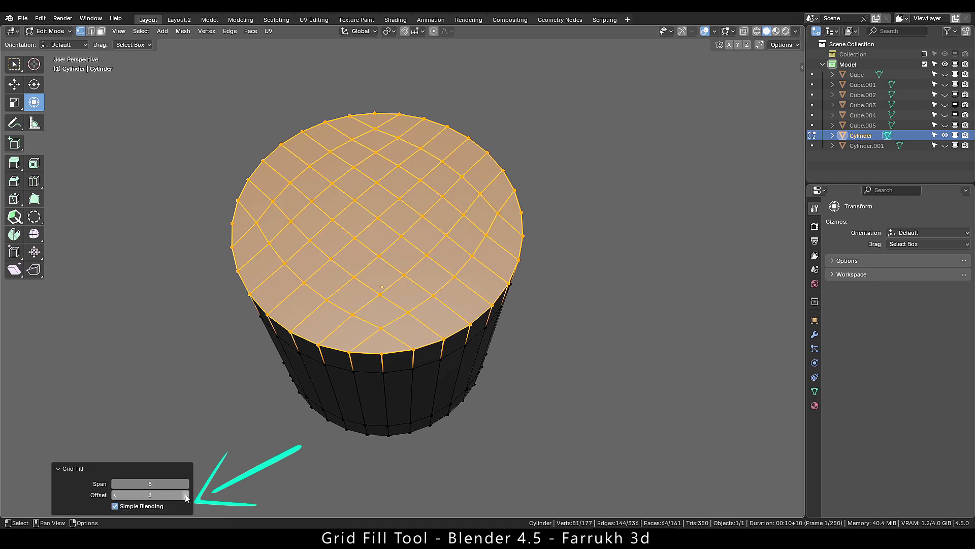
{"action": "left_click", "coordinate": [114, 495]}
{"action": "left_click", "coordinate": [114, 494]}
{"action": "left_click", "coordinate": [115, 494]}
{"action": "left_click", "coordinate": [114, 494]}
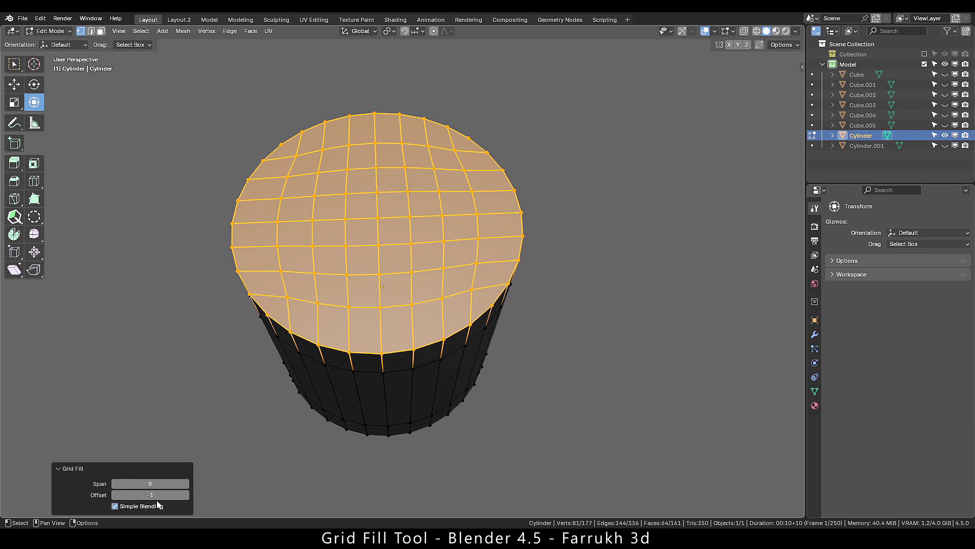
{"action": "left_click", "coordinate": [186, 494]}
Try raising the cap's Grid Fill Span to 14 and return it to 8.
{"action": "left_click", "coordinate": [186, 484]}
{"action": "left_click", "coordinate": [186, 483]}
{"action": "left_click", "coordinate": [186, 483]}
{"action": "left_click", "coordinate": [186, 483]}
{"action": "left_click", "coordinate": [186, 483]}
{"action": "left_click", "coordinate": [186, 483]}
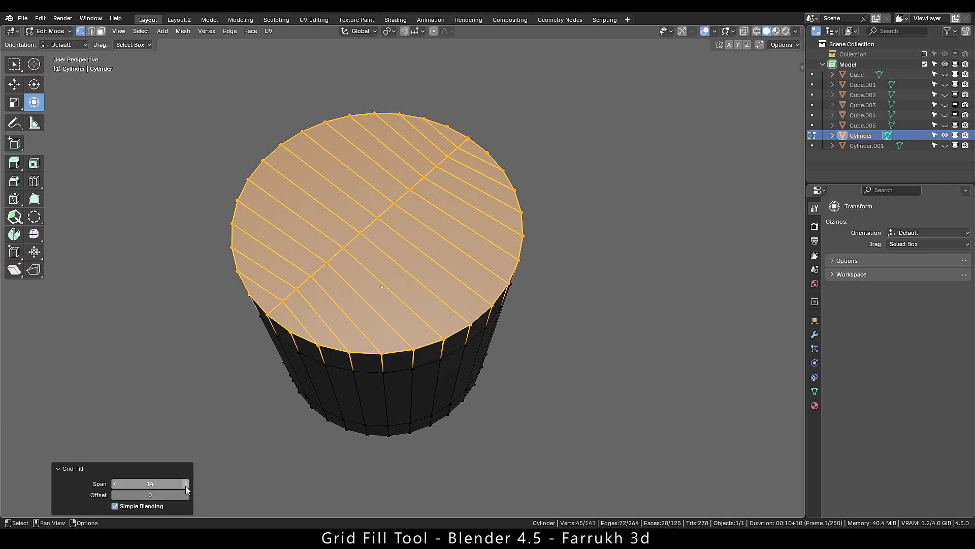
{"action": "left_click", "coordinate": [114, 484]}
{"action": "left_click", "coordinate": [115, 484]}
{"action": "left_click", "coordinate": [115, 484]}
{"action": "left_click", "coordinate": [115, 483]}
{"action": "left_click", "coordinate": [115, 483]}
{"action": "left_click", "coordinate": [114, 484]}
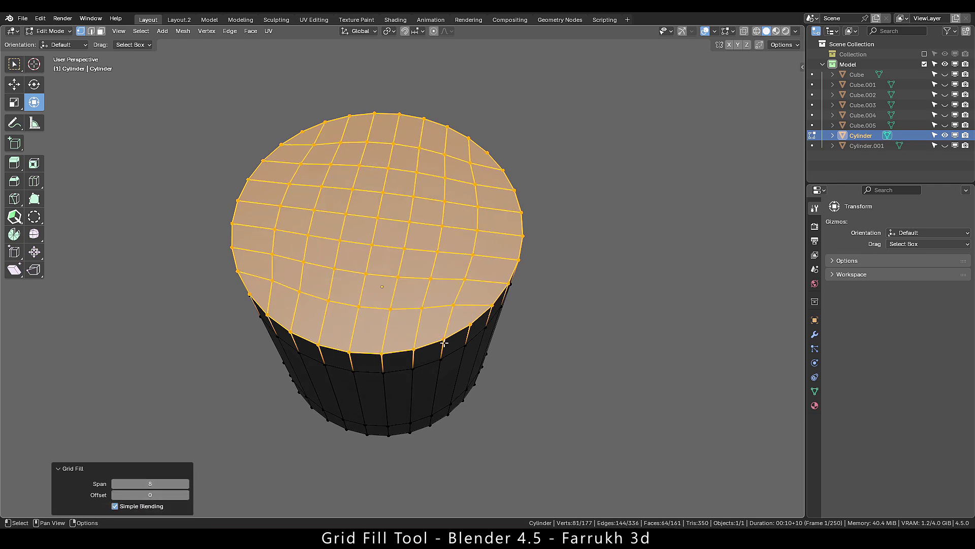
Rebuild the tall undivided face on the side of Cylinder.001 with Grid Fill and turn off Simple Blending.
{"action": "key", "text": "Tab"}
{"action": "middle_click_drag", "start_coordinate": [582, 191], "coordinate": [550, 324]}
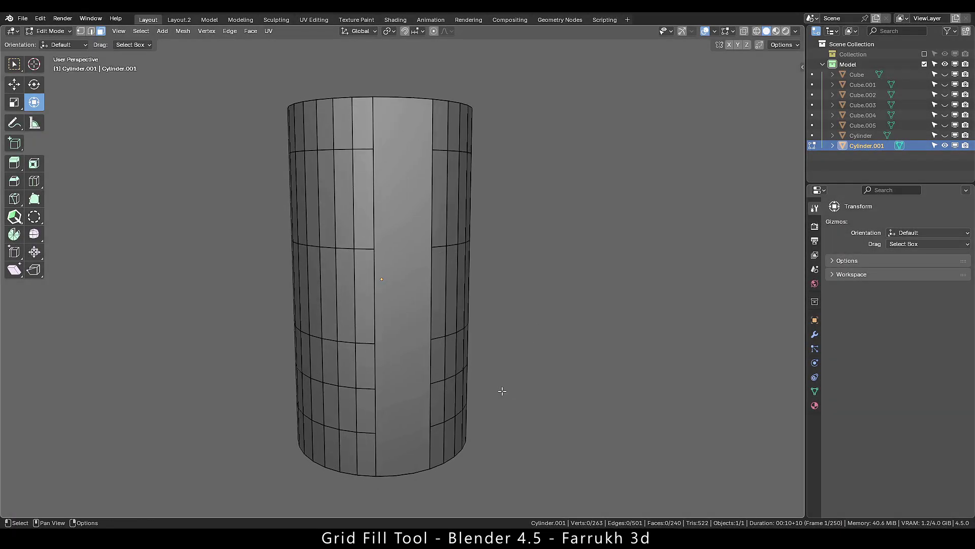
{"action": "left_click", "coordinate": [399, 328]}
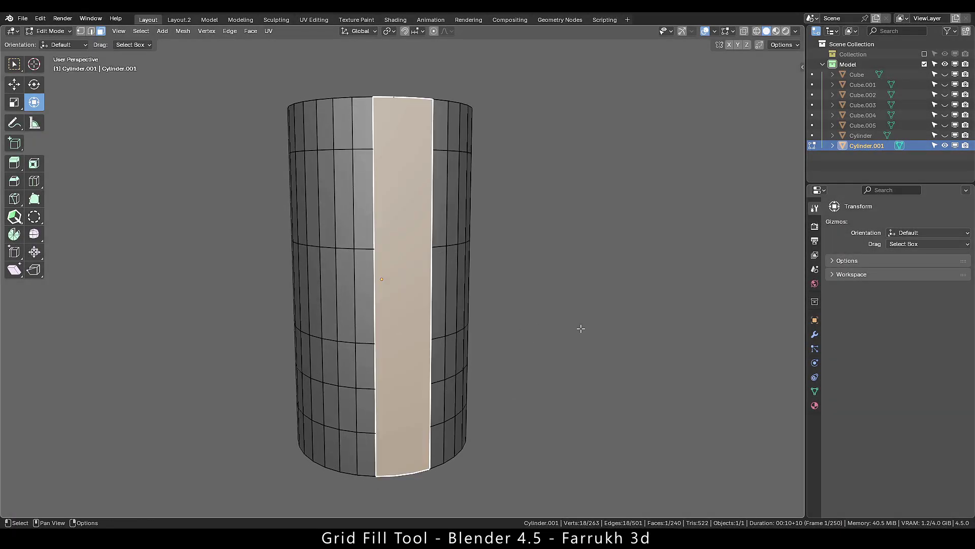
{"action": "key", "text": "q"}
{"action": "left_click", "coordinate": [581, 330]}
{"action": "middle_click_drag", "start_coordinate": [581, 328], "coordinate": [579, 326]}
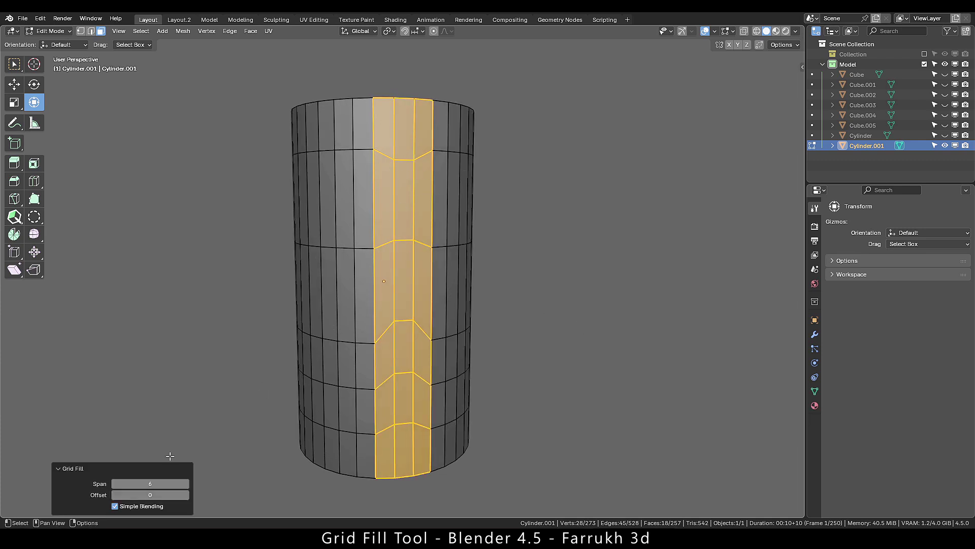
{"action": "left_click", "coordinate": [115, 506]}
{"action": "mouse_move", "coordinate": [340, 258]}
{"action": "middle_mouse_down"}
{"action": "mouse_move", "coordinate": [355, 269]}
{"action": "mouse_move", "coordinate": [360, 302]}
{"action": "mouse_move", "coordinate": [345, 258]}
{"action": "middle_mouse_up"}
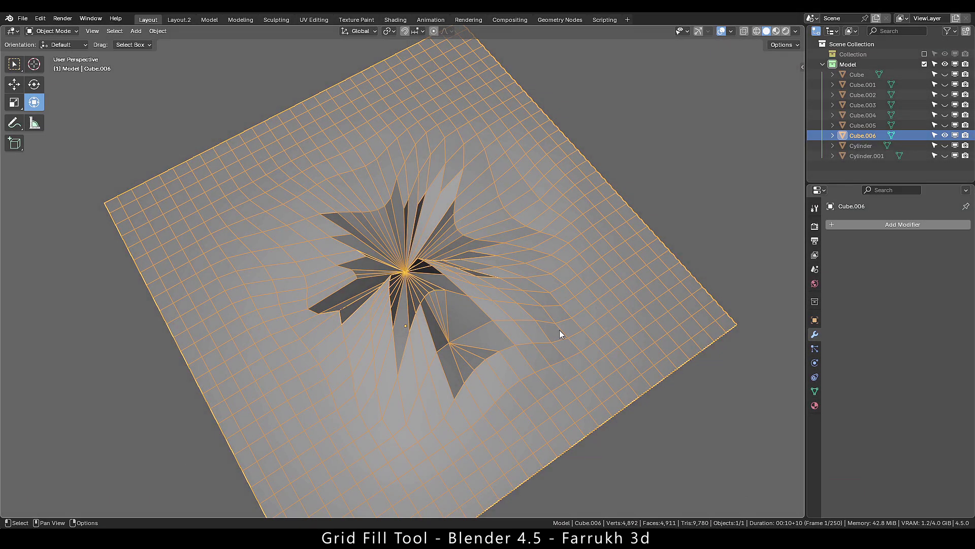
Enter edit mode on Cube.006 and select the central vertex where the pinched faces meet, using vertex selection.
{"action": "key", "text": "ctrl+Tab"}
{"action": "left_click", "coordinate": [603, 330]}
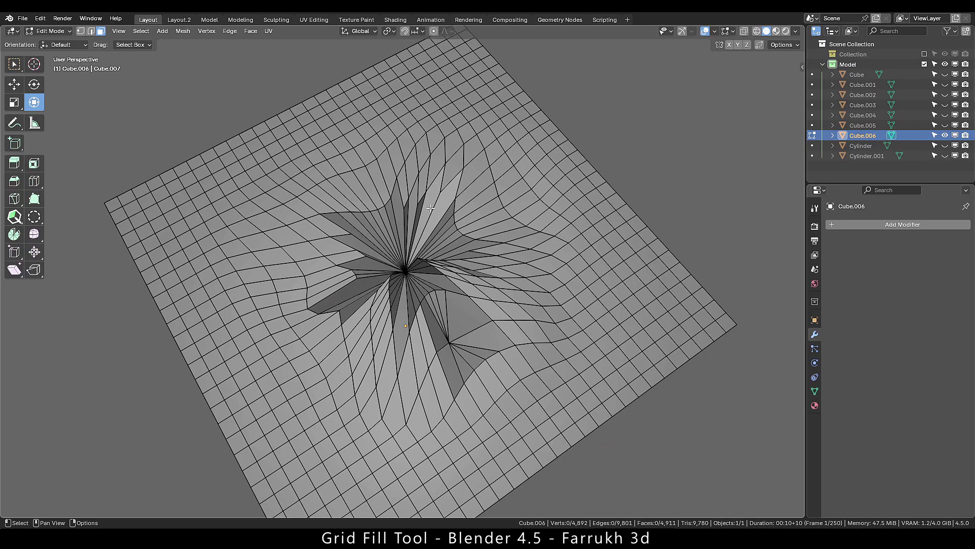
{"action": "middle_click_drag", "start_coordinate": [400, 272], "coordinate": [450, 267]}
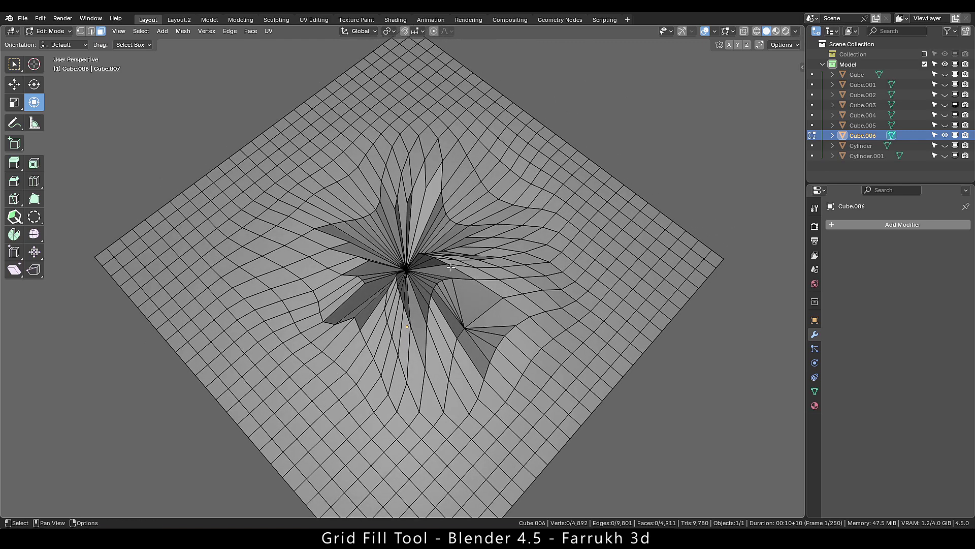
{"action": "key", "text": "ctrl+Tab"}
{"action": "left_click", "coordinate": [393, 267]}
{"action": "left_click", "coordinate": [406, 271]}
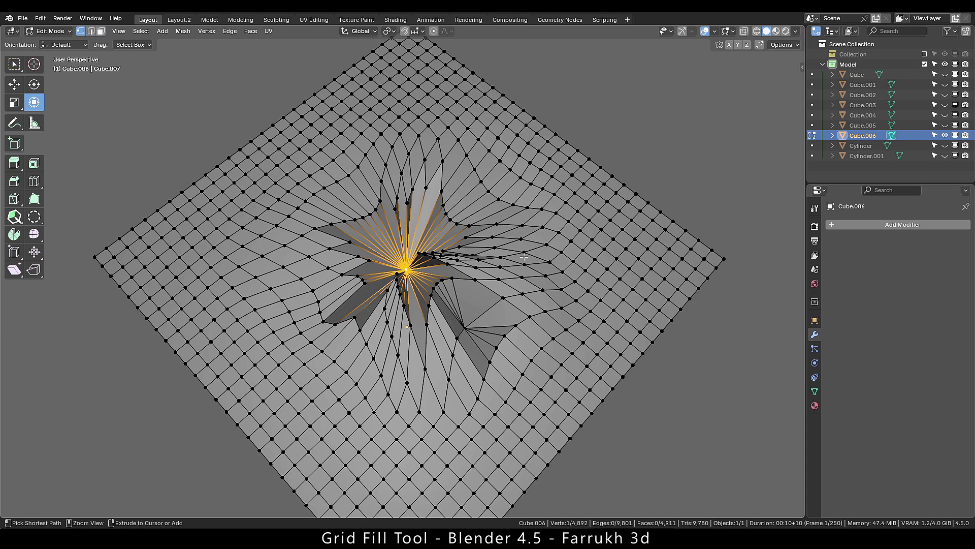
Grow the selection around the pinch on Cube.006 by two steps and try Grid Fill on it.
{"action": "key", "text": "ctrl+KP_Add"}
{"action": "key", "text": "ctrl+KP_Add"}
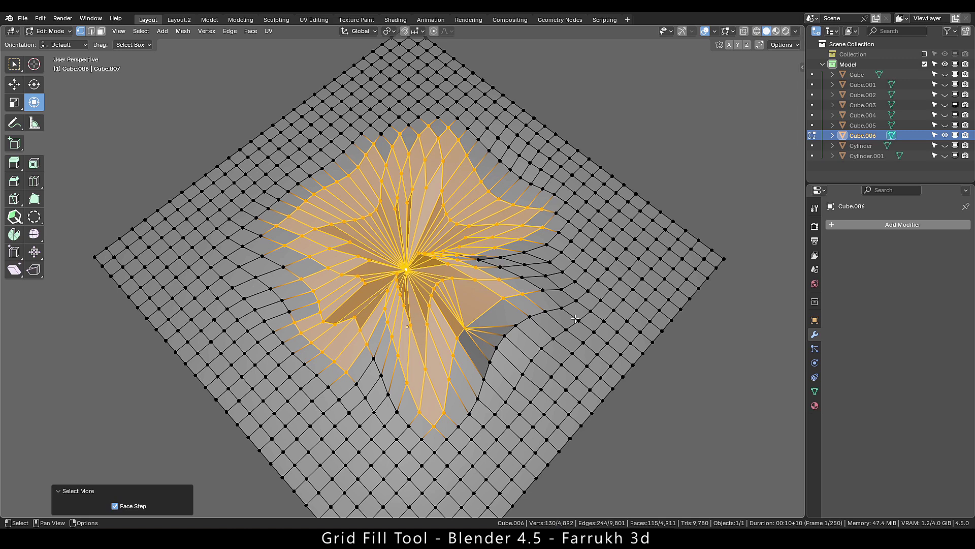
{"action": "middle_click_drag", "start_coordinate": [575, 319], "coordinate": [557, 319], "text": "shift"}
{"action": "key", "text": "q"}
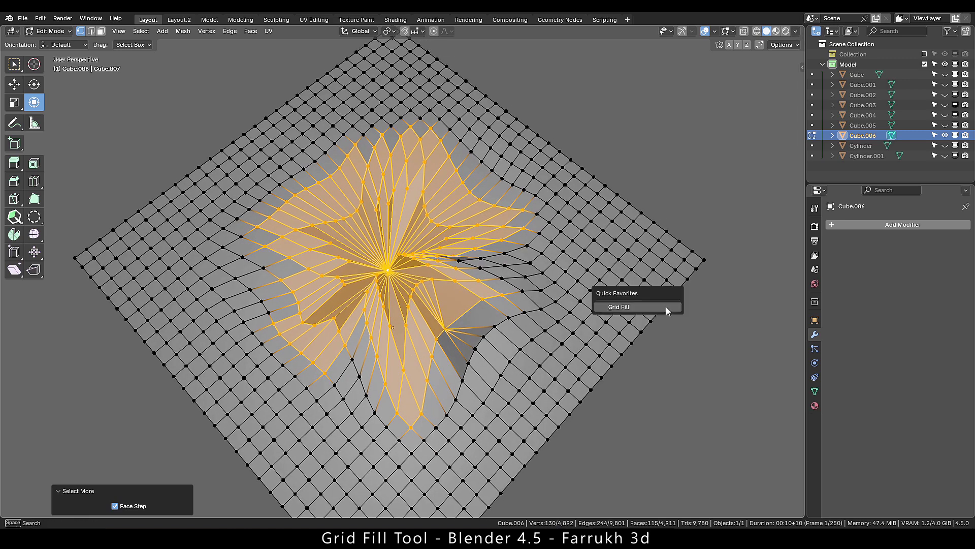
{"action": "left_click", "coordinate": [666, 306]}
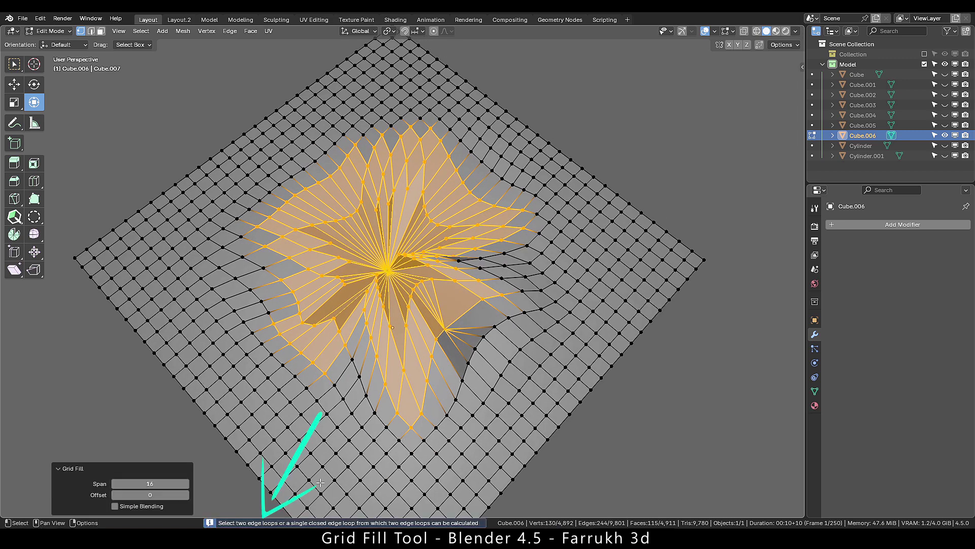
Switch to face selection, grow the selection around the pinch by one step, try Grid Fill and undo the fill.
{"action": "key", "text": "ctrl+Tab"}
{"action": "left_click", "coordinate": [673, 365]}
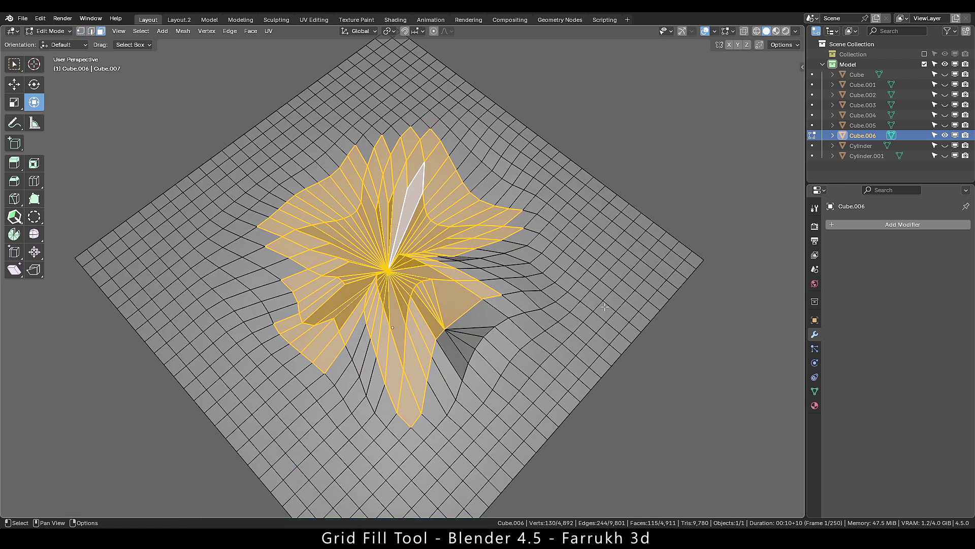
{"action": "key", "text": "ctrl+KP_Add"}
{"action": "key", "text": "F3"}
{"action": "key", "text": "Return"}
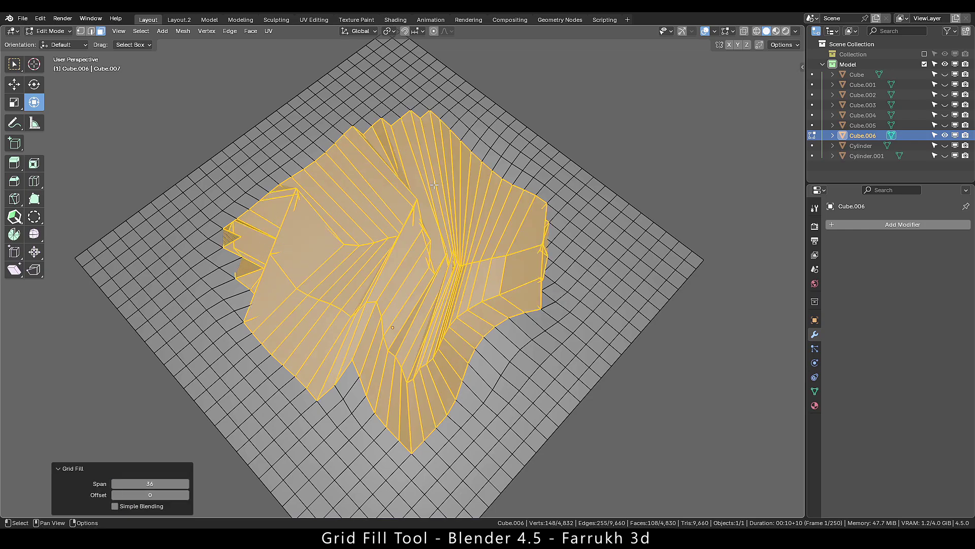
{"action": "middle_click_drag", "start_coordinate": [434, 185], "coordinate": [442, 263]}
{"action": "key", "text": "ctrl+z"}
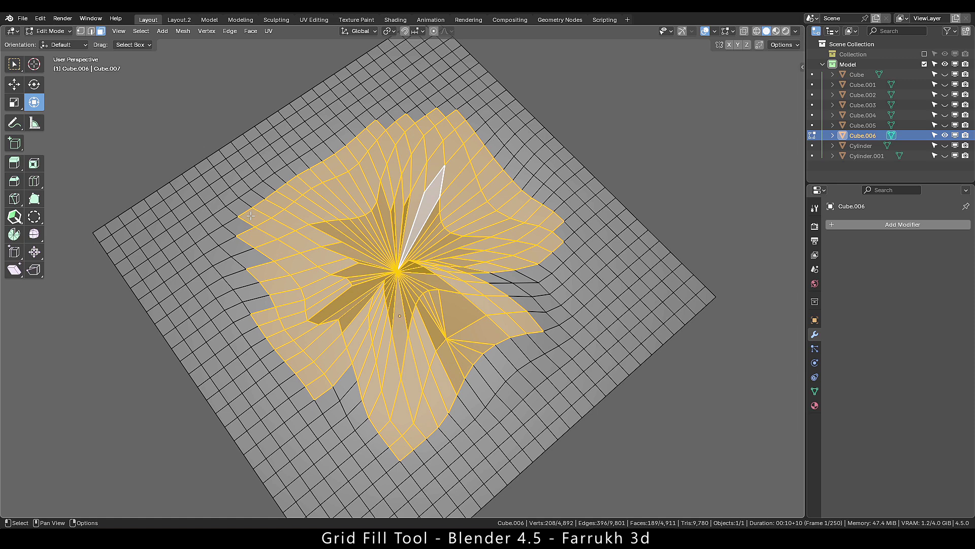
Add surrounding faces with Circle Select until the pinched area is a four-cornered region, and rebuild it with Grid Fill.
{"action": "key", "text": "c"}
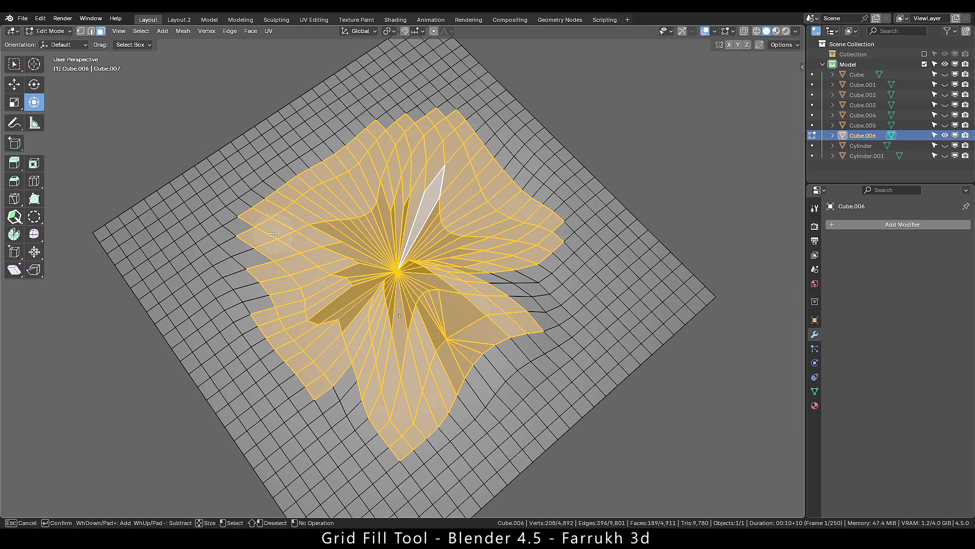
{"action": "mouse_move", "coordinate": [258, 231]}
{"action": "left_mouse_down"}
{"action": "mouse_move", "coordinate": [226, 235]}
{"action": "mouse_move", "coordinate": [224, 257]}
{"action": "mouse_move", "coordinate": [211, 245]}
{"action": "mouse_move", "coordinate": [260, 276]}
{"action": "mouse_move", "coordinate": [373, 447]}
{"action": "left_mouse_up"}
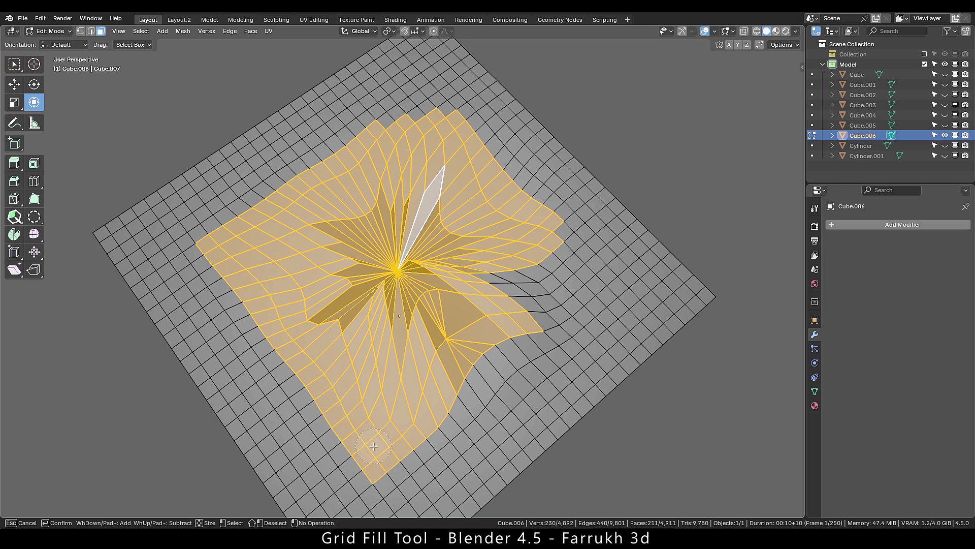
{"action": "mouse_move", "coordinate": [526, 307]}
{"action": "left_mouse_down"}
{"action": "mouse_move", "coordinate": [552, 305]}
{"action": "mouse_move", "coordinate": [549, 296]}
{"action": "mouse_move", "coordinate": [581, 276]}
{"action": "mouse_move", "coordinate": [553, 246]}
{"action": "mouse_move", "coordinate": [488, 279]}
{"action": "mouse_move", "coordinate": [456, 225]}
{"action": "left_mouse_up"}
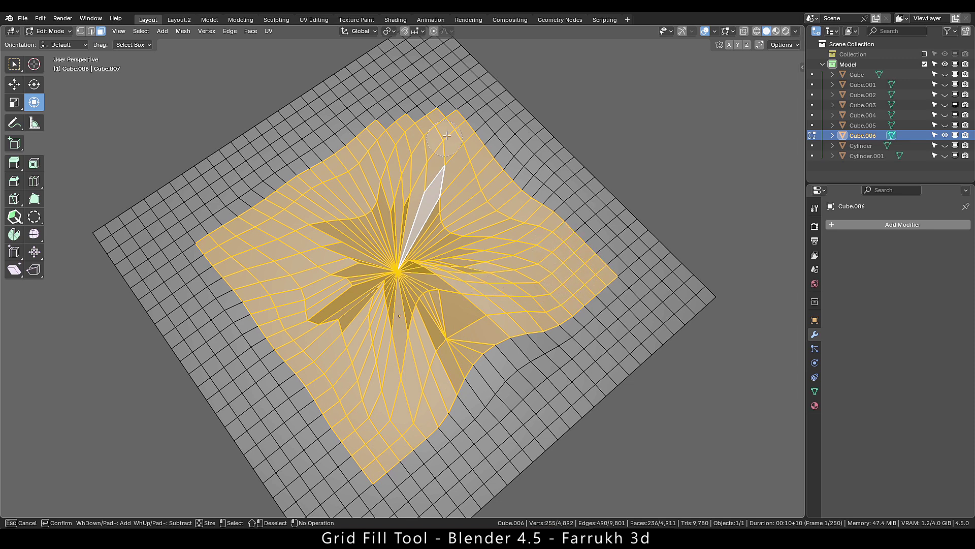
{"action": "mouse_move", "coordinate": [442, 124]}
{"action": "left_mouse_down"}
{"action": "mouse_move", "coordinate": [433, 115]}
{"action": "mouse_move", "coordinate": [405, 134]}
{"action": "left_mouse_up"}
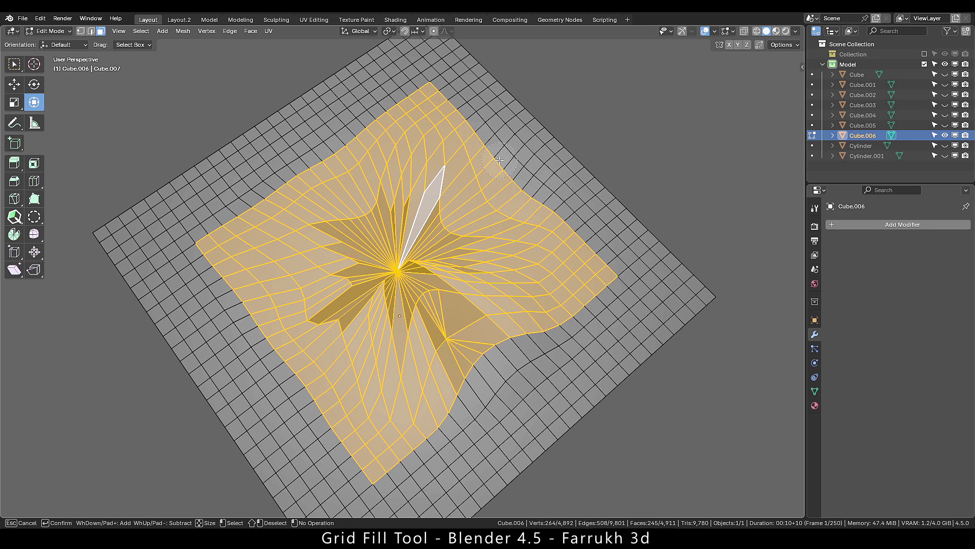
{"action": "key", "text": "Escape"}
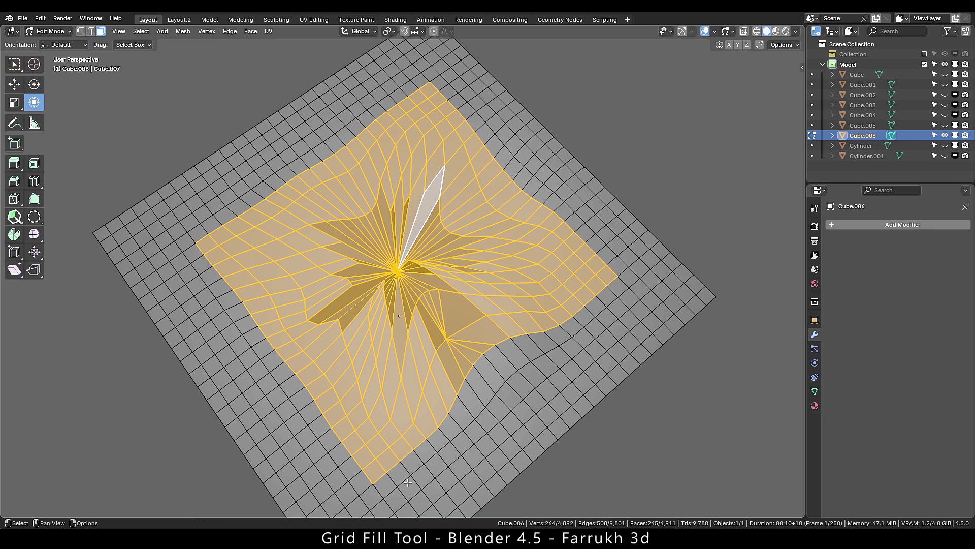
{"action": "key", "text": "F3"}
{"action": "left_click", "coordinate": [745, 263]}
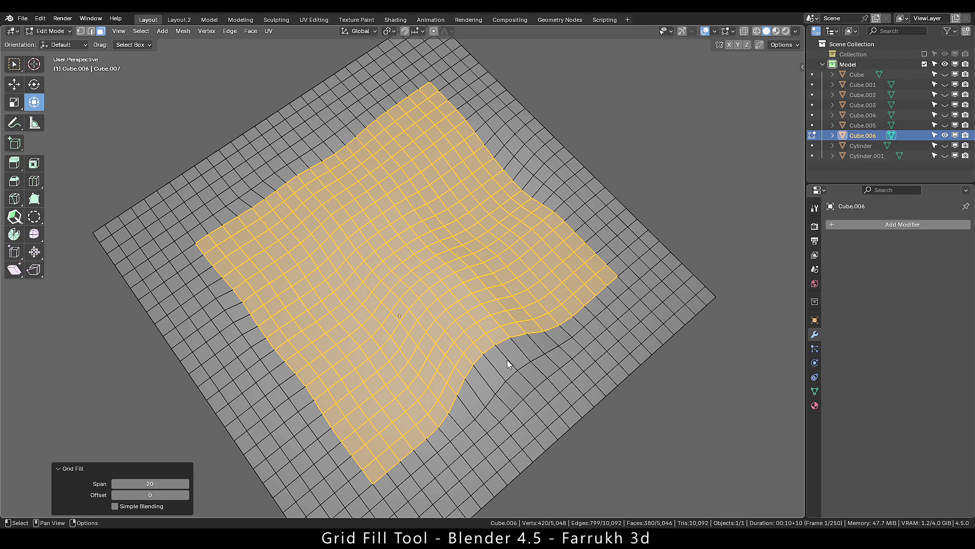
Add the row of faces along the region's dented edge, grow the selection by one step and apply Grid Fill again.
{"action": "key", "text": "Tab"}
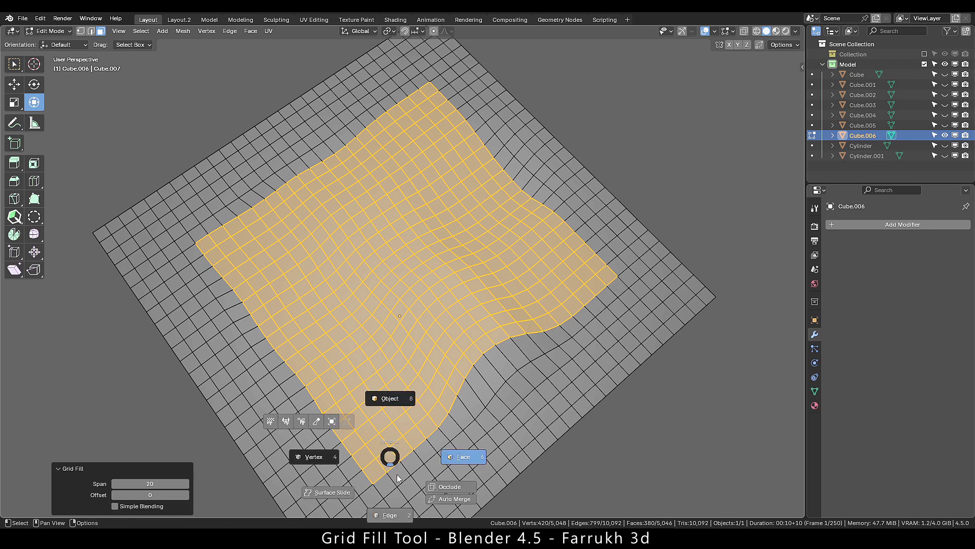
{"action": "left_click", "coordinate": [452, 456]}
{"action": "left_click", "coordinate": [611, 286], "text": "ctrl"}
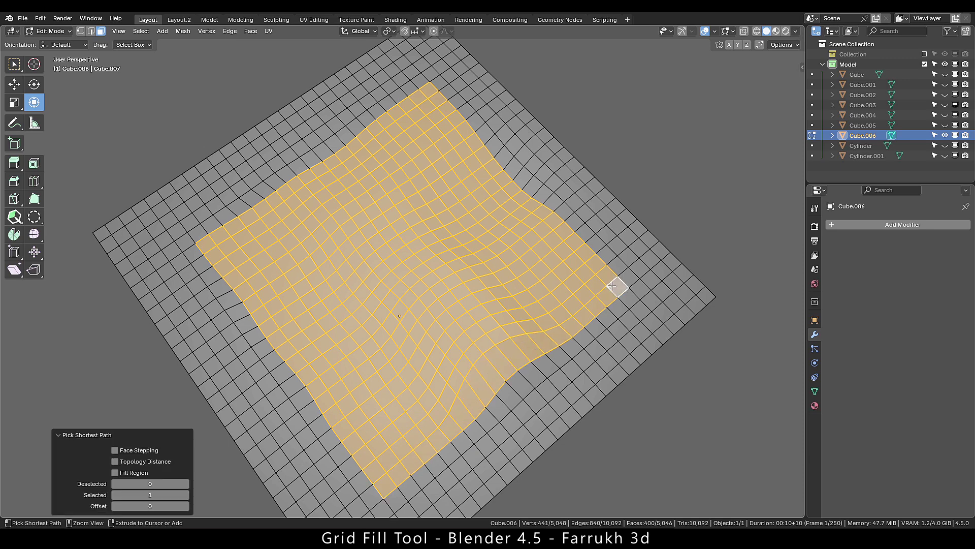
{"action": "key", "text": "ctrl+KP_Add"}
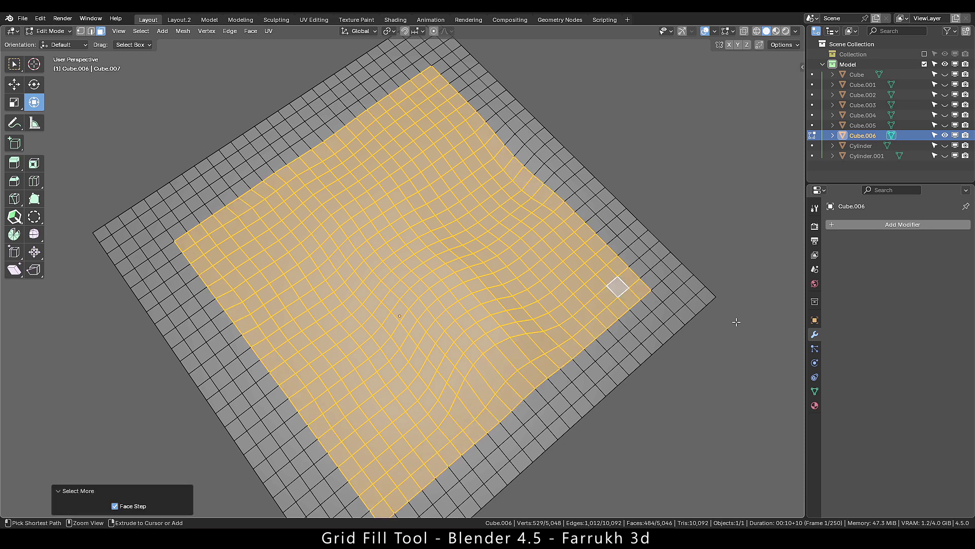
{"action": "key", "text": "q"}
{"action": "left_click", "coordinate": [736, 322]}
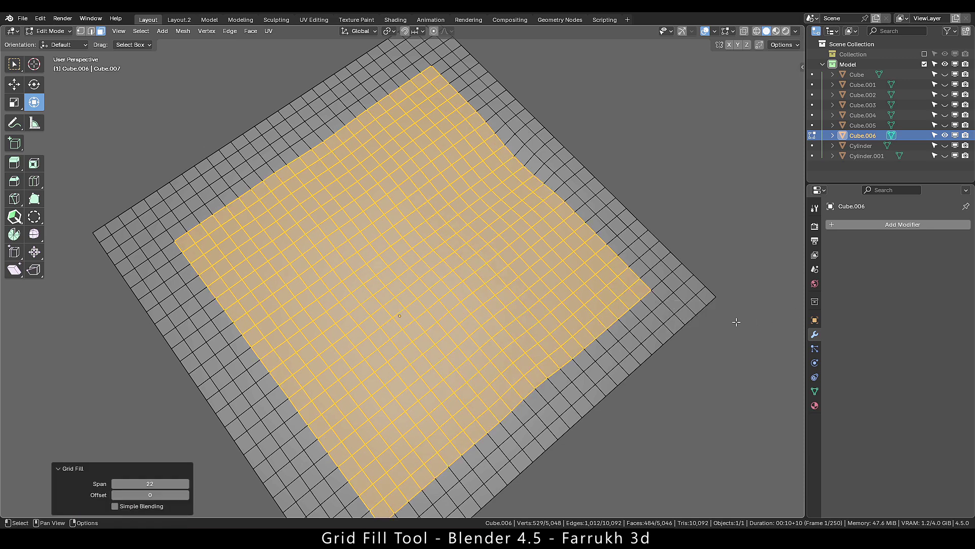
Grow the selected region by one more step, rebuild it with Grid Fill and clear the selection.
{"action": "middle_click_drag", "start_coordinate": [589, 354], "coordinate": [551, 344]}
{"action": "key", "text": "ctrl+KP_Add"}
{"action": "key", "text": "F3"}
{"action": "key", "text": "Return"}
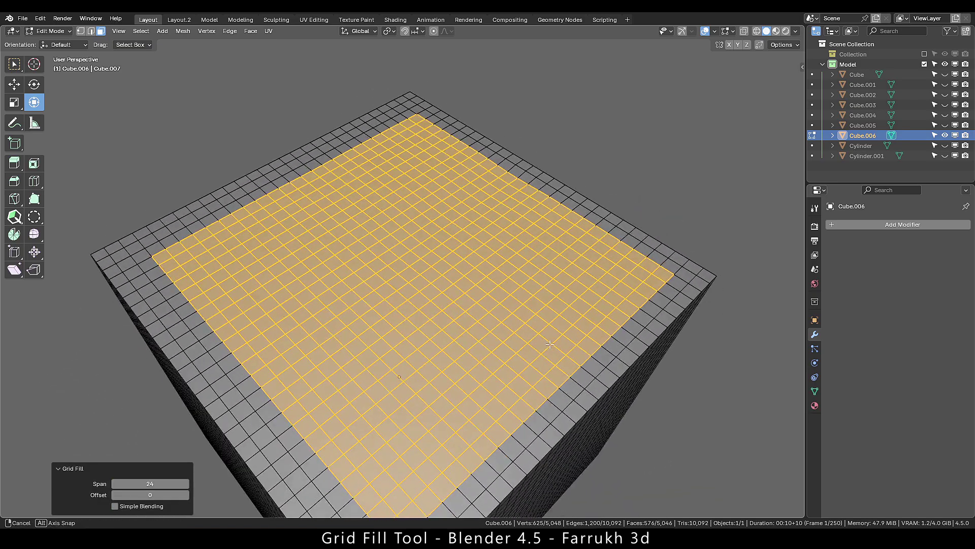
{"action": "left_click", "coordinate": [651, 187]}
{"action": "middle_click_drag", "start_coordinate": [583, 293], "coordinate": [401, 315]}
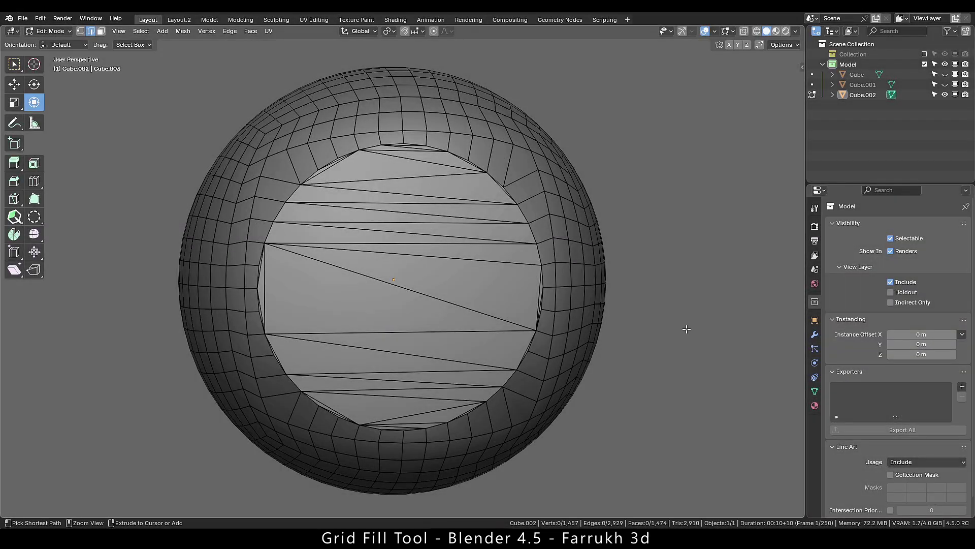
Rebuild the selected round, triangulated patch on sphere Cube.002 with Grid Fill, turn on Simple Blending and clear the selection.
{"action": "key", "text": "ctrl+z"}
{"action": "key", "text": "F3"}
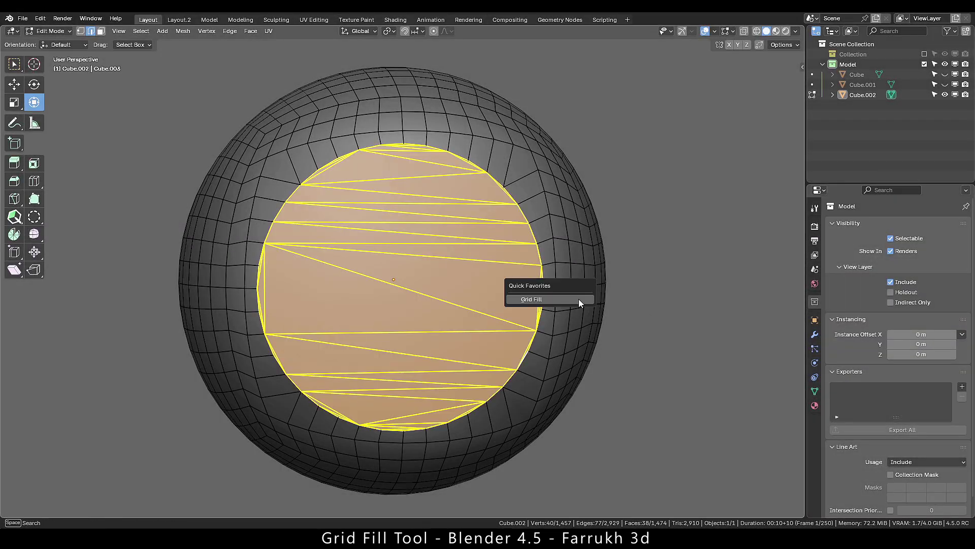
{"action": "left_click", "coordinate": [578, 299]}
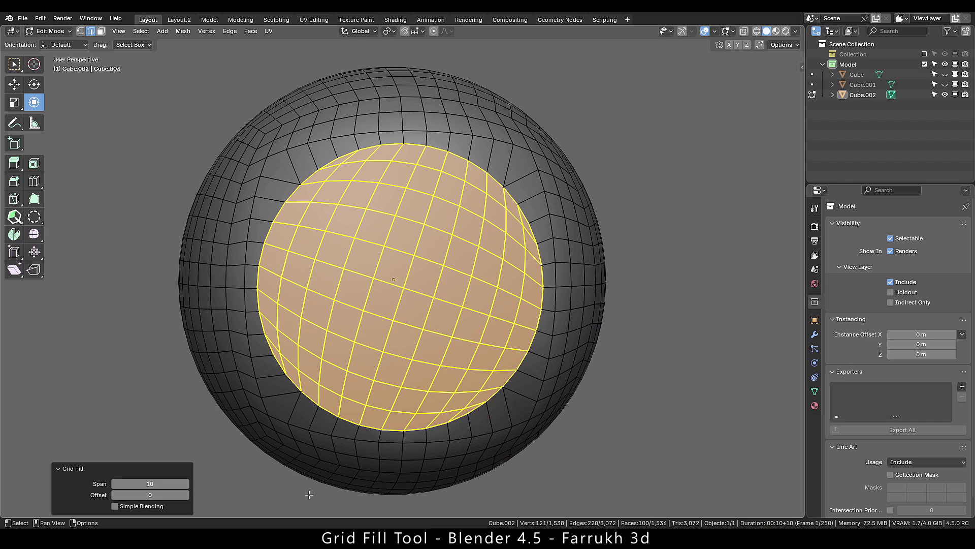
{"action": "left_click", "coordinate": [120, 507]}
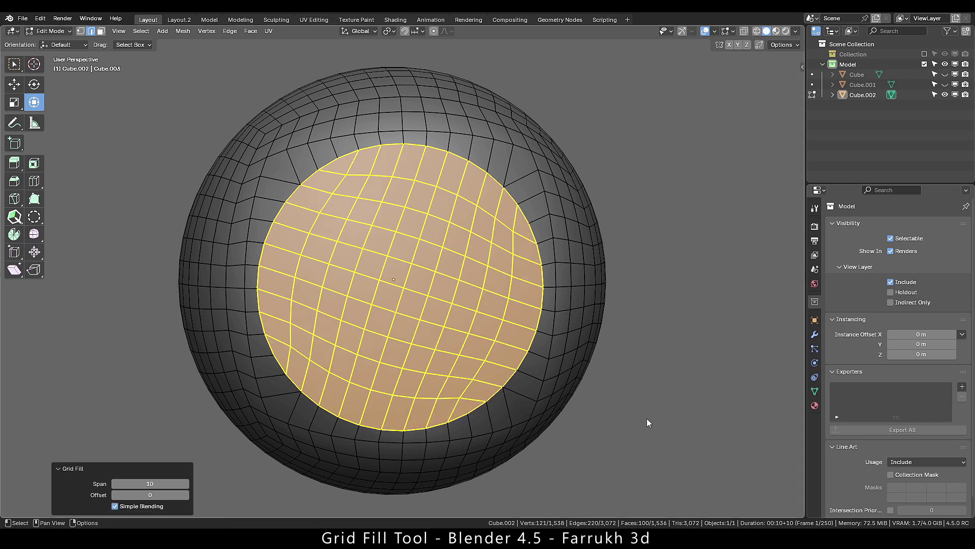
{"action": "key", "text": "alt+a"}
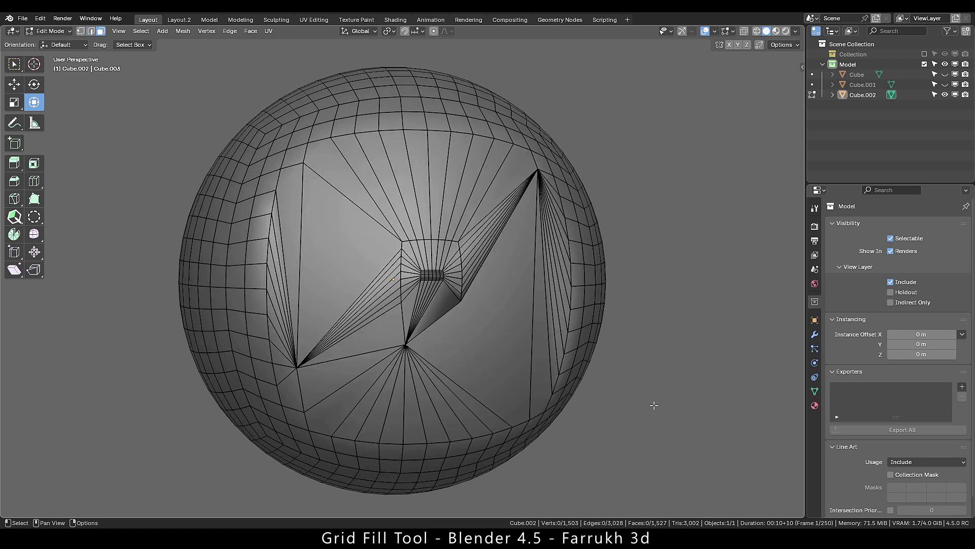
Select the small cluster of dense, pinched faces at the center of the damaged sphere with Circle Select and apply Grid Fill.
{"action": "key", "text": "c"}
{"action": "left_click", "coordinate": [433, 288]}
{"action": "left_click_drag", "start_coordinate": [433, 287], "coordinate": [432, 259]}
{"action": "key", "text": "Escape"}
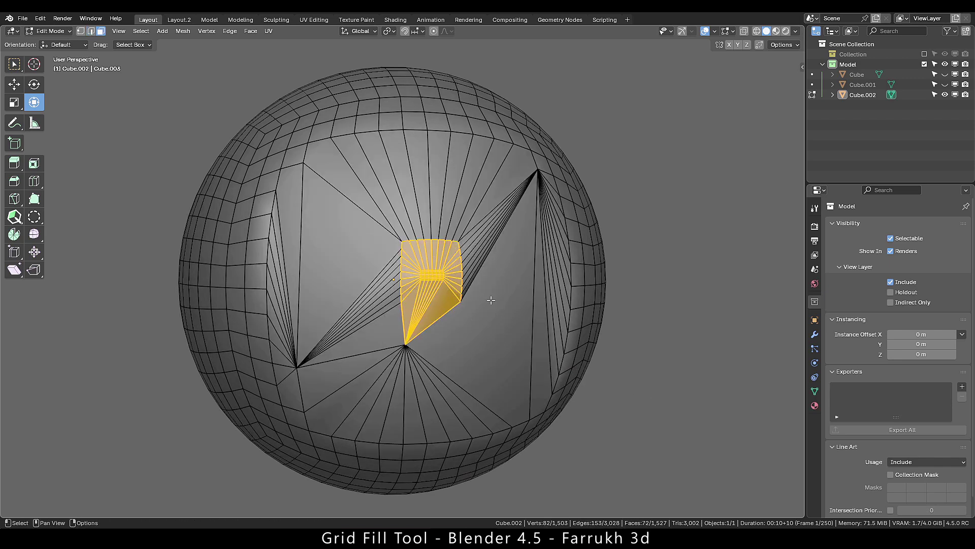
{"action": "key", "text": "q"}
{"action": "left_click", "coordinate": [547, 356]}
Grow the selection and apply Grid Fill twice in turn to rebuild the sphere's remaining stretched faces, and clear the selection.
{"action": "key", "text": "ctrl+KP_Add"}
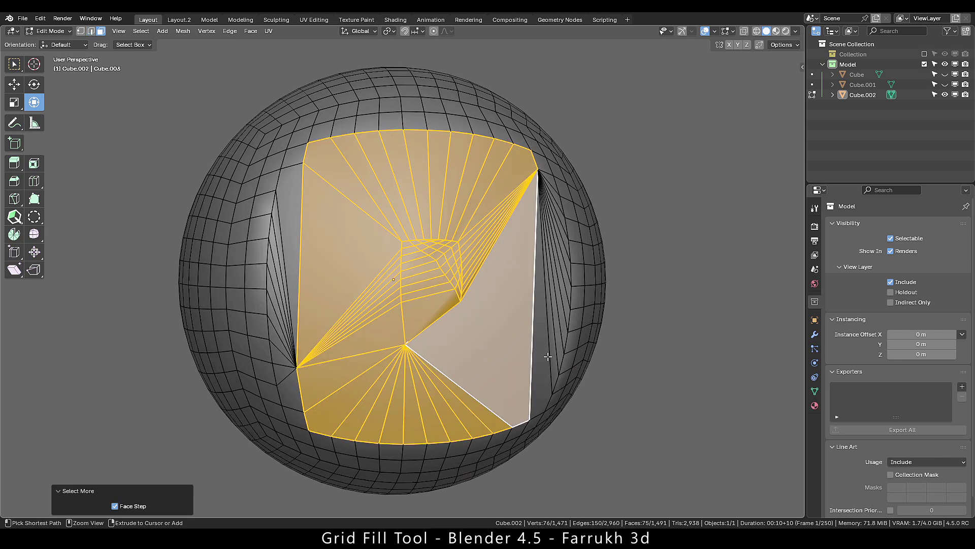
{"action": "key", "text": "q"}
{"action": "left_click", "coordinate": [548, 356]}
{"action": "key", "text": "ctrl+KP_Add"}
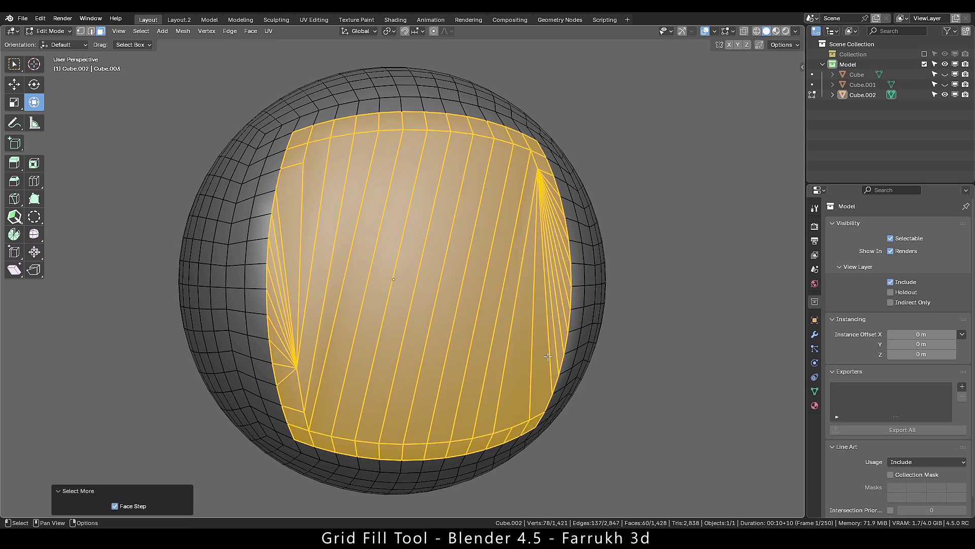
{"action": "key", "text": "q"}
{"action": "left_click", "coordinate": [548, 356]}
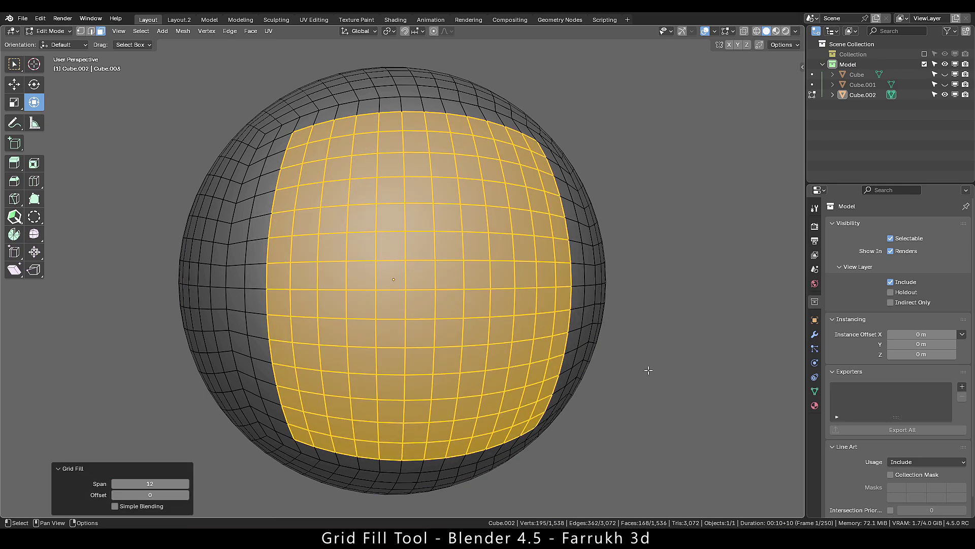
{"action": "key", "text": "alt+a"}
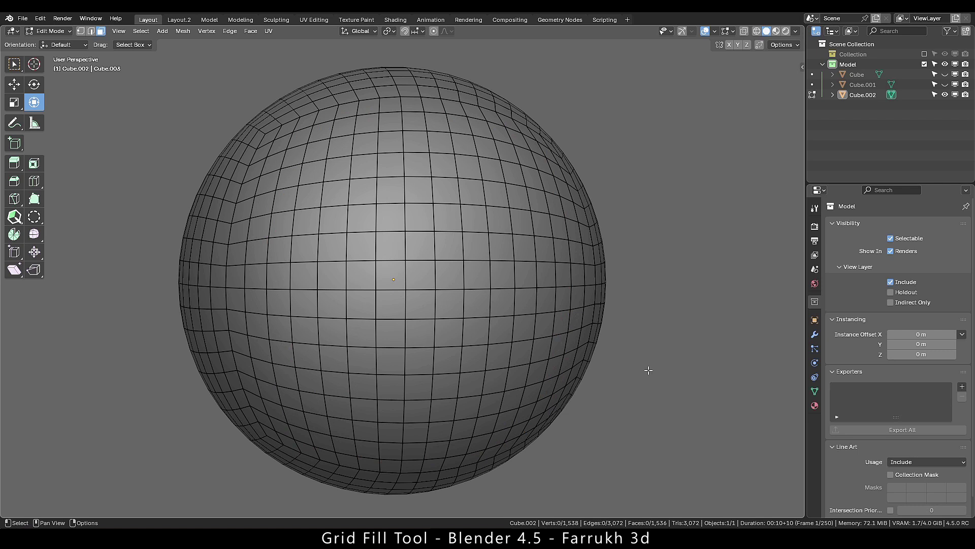